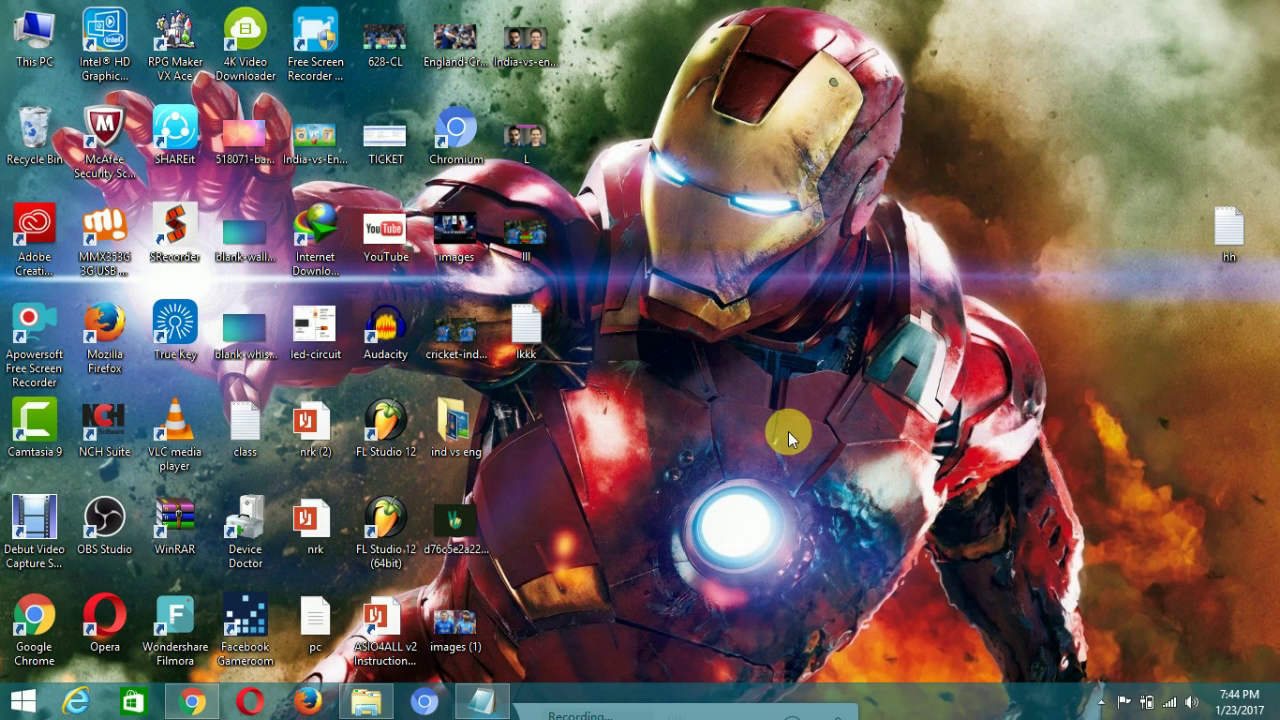
pyautogui.press('super+c')
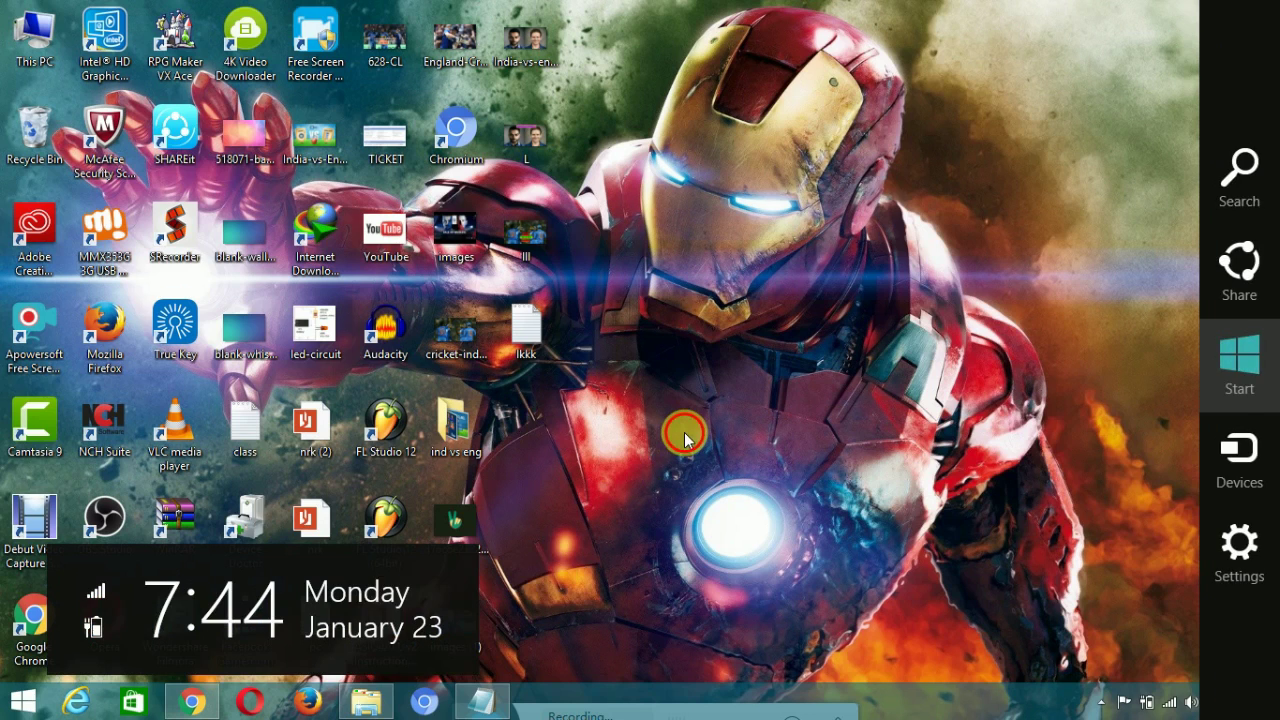
pyautogui.press('super+c')
pyautogui.press('super+c')
pyautogui.press('super+c')
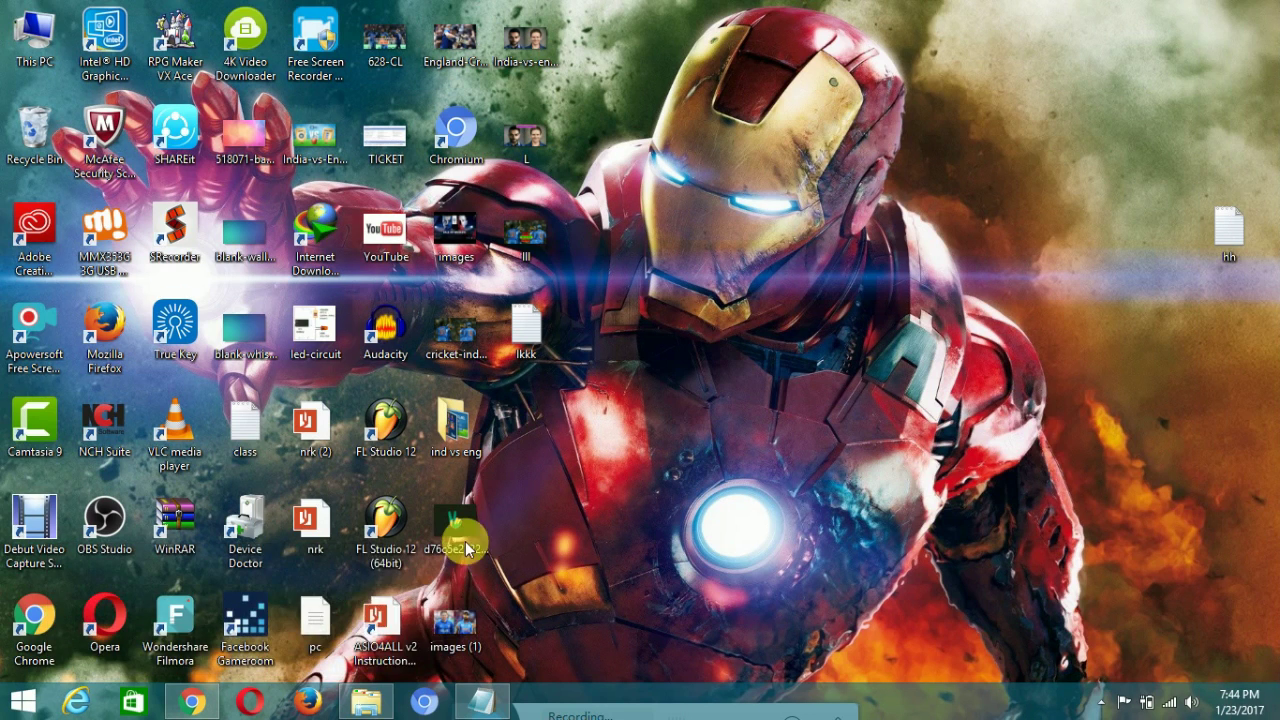
# Switch to Chrome, open the Wondershare Filmora page from the search results and download the Filmora installer.
pyautogui.click(193, 702)
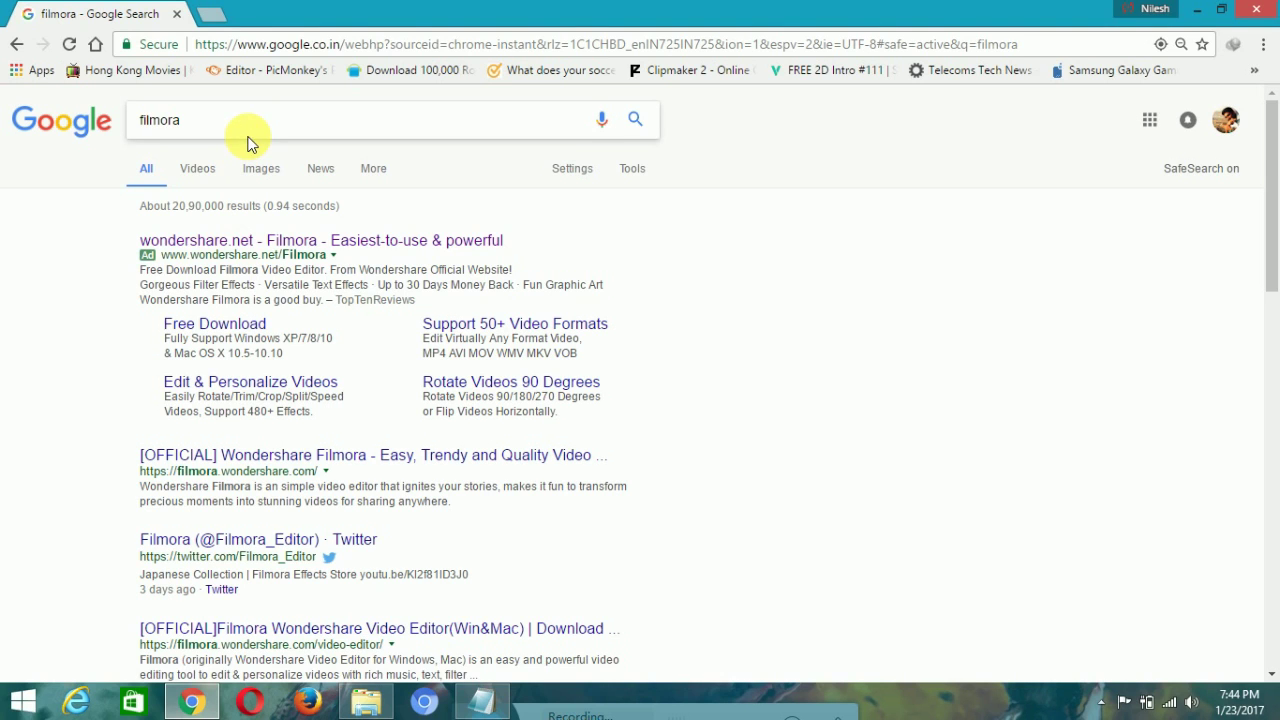
pyautogui.click(285, 250)
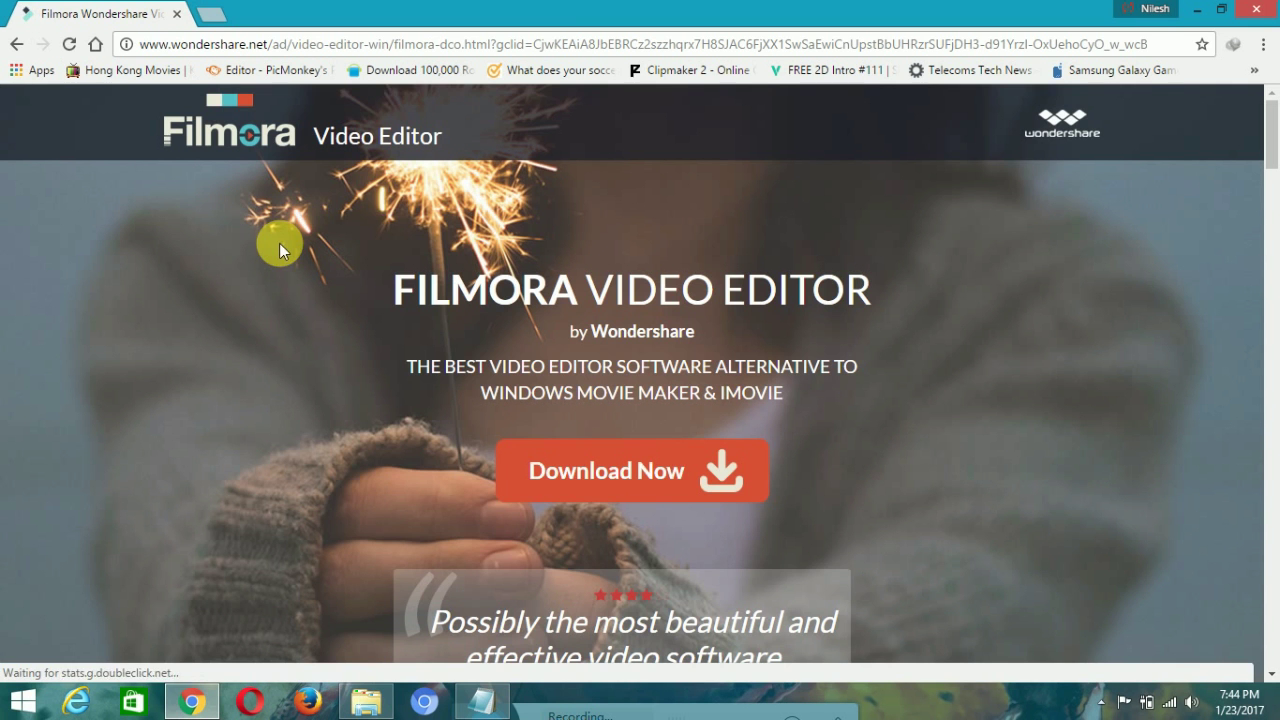
pyautogui.click(622, 476)
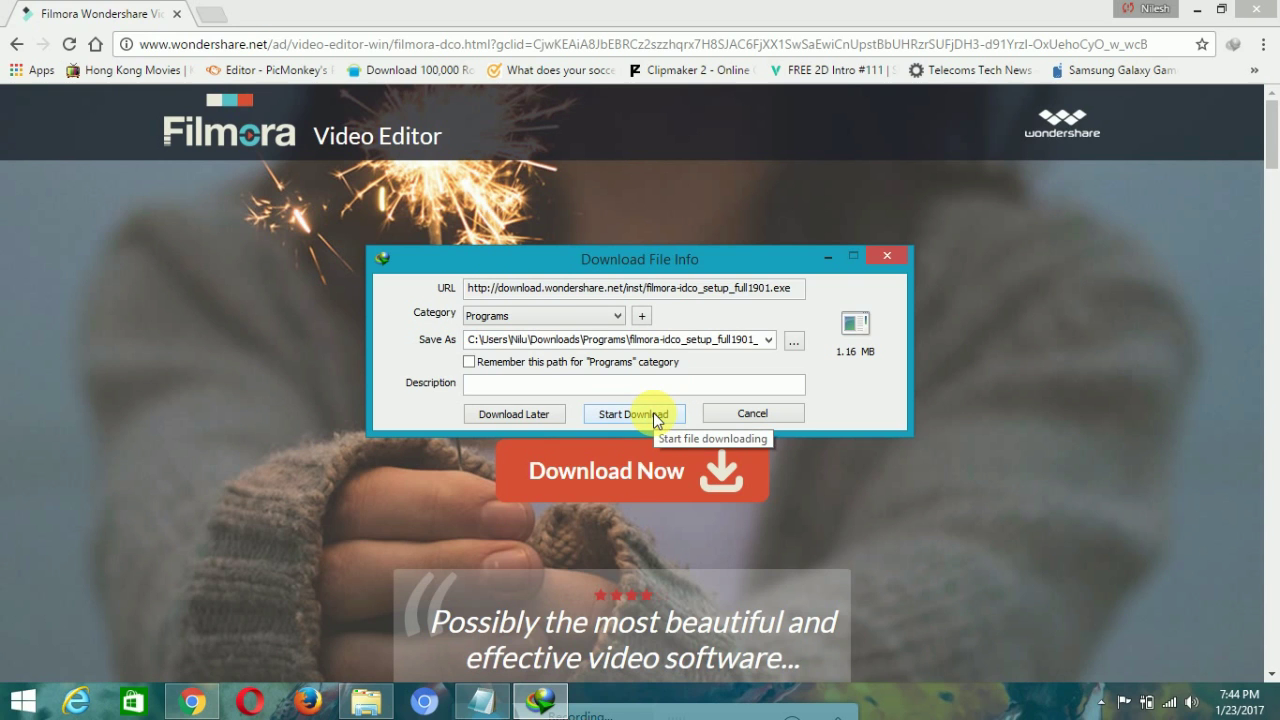
pyautogui.click(653, 412)
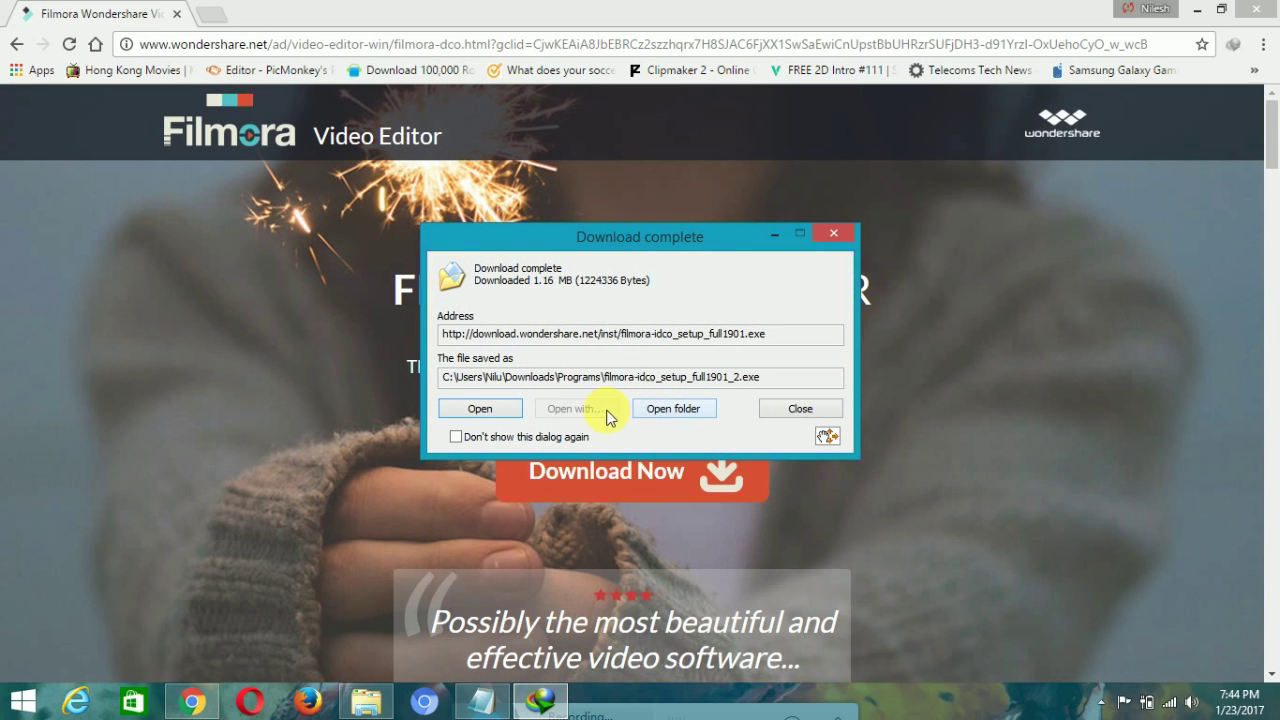
# Run the downloaded Filmora installer and start the installation, declining to overwrite the existing copy.
pyautogui.click(509, 410)
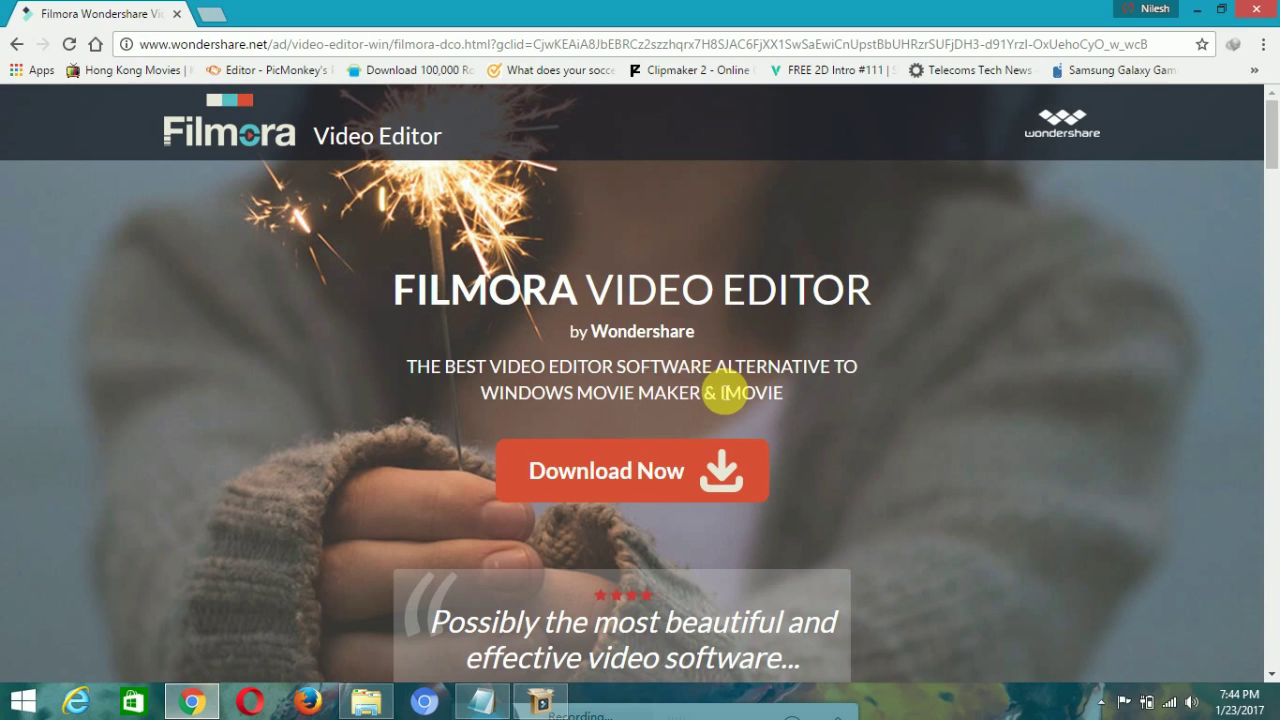
pyautogui.click(545, 700)
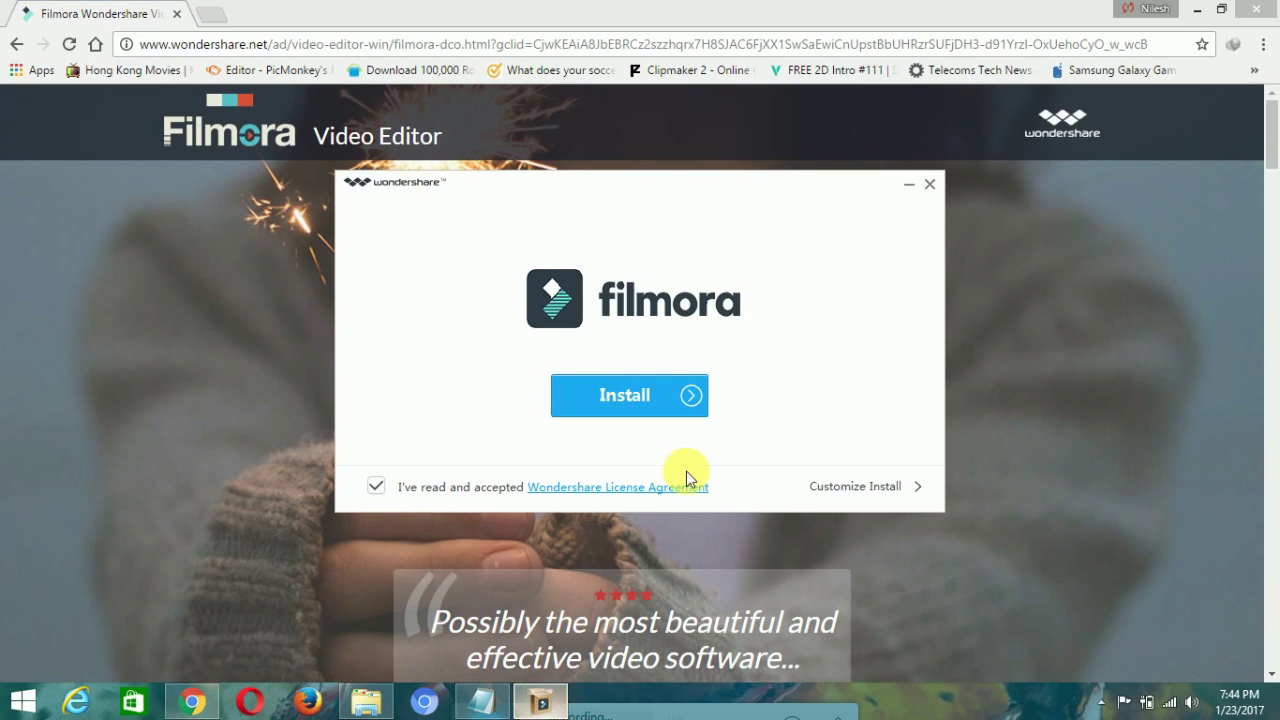
pyautogui.click(663, 403)
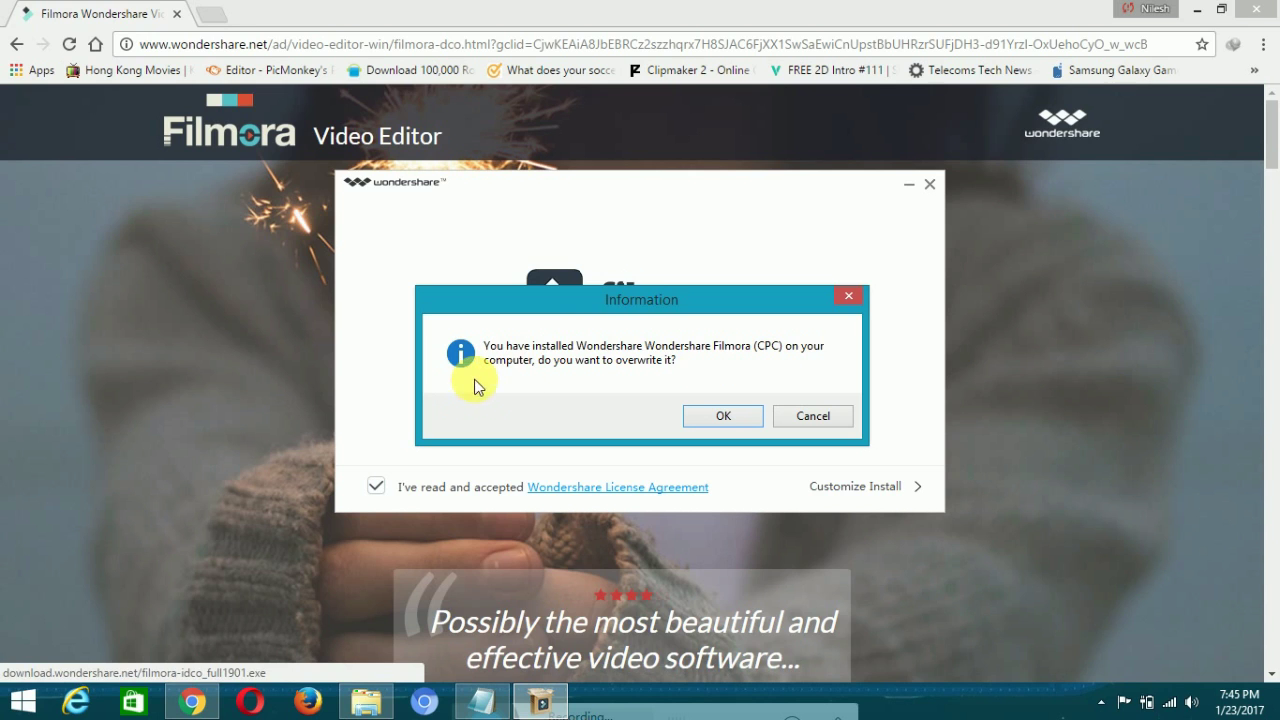
pyautogui.click(822, 415)
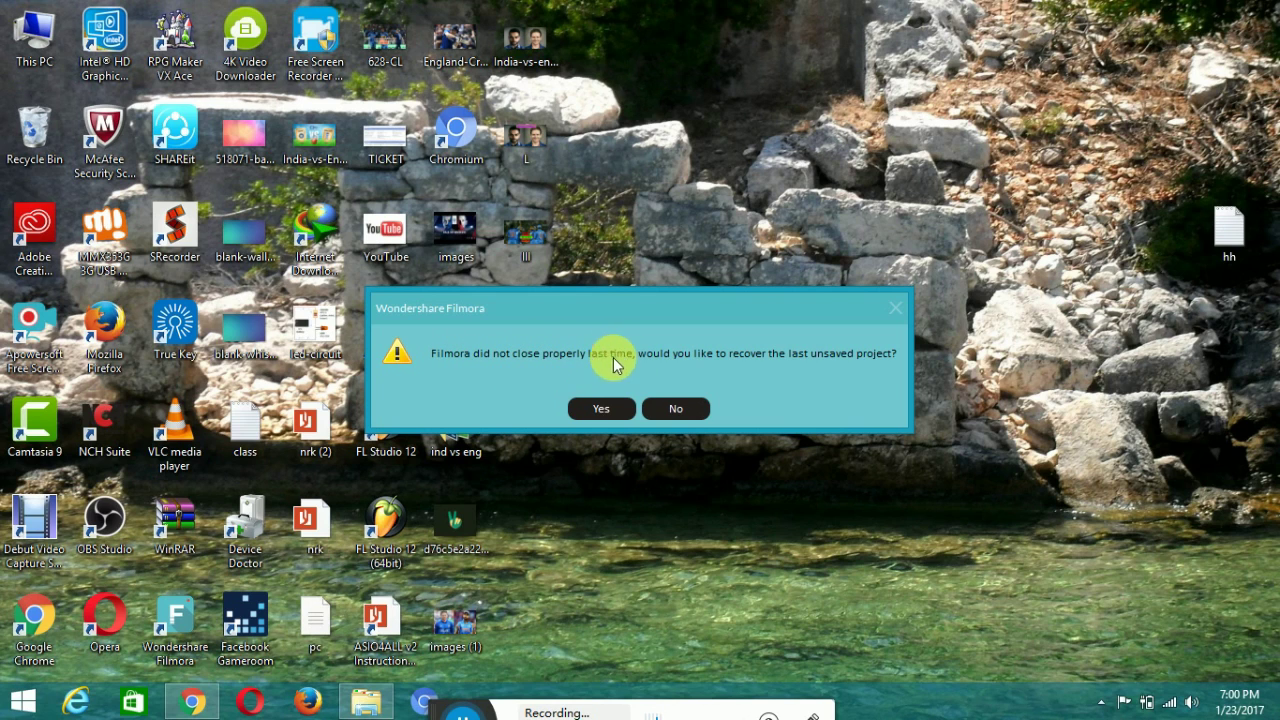
# Decline recovering the last unsaved project and create a new 16:9 movie in Full Feature Mode.
pyautogui.click(668, 408)
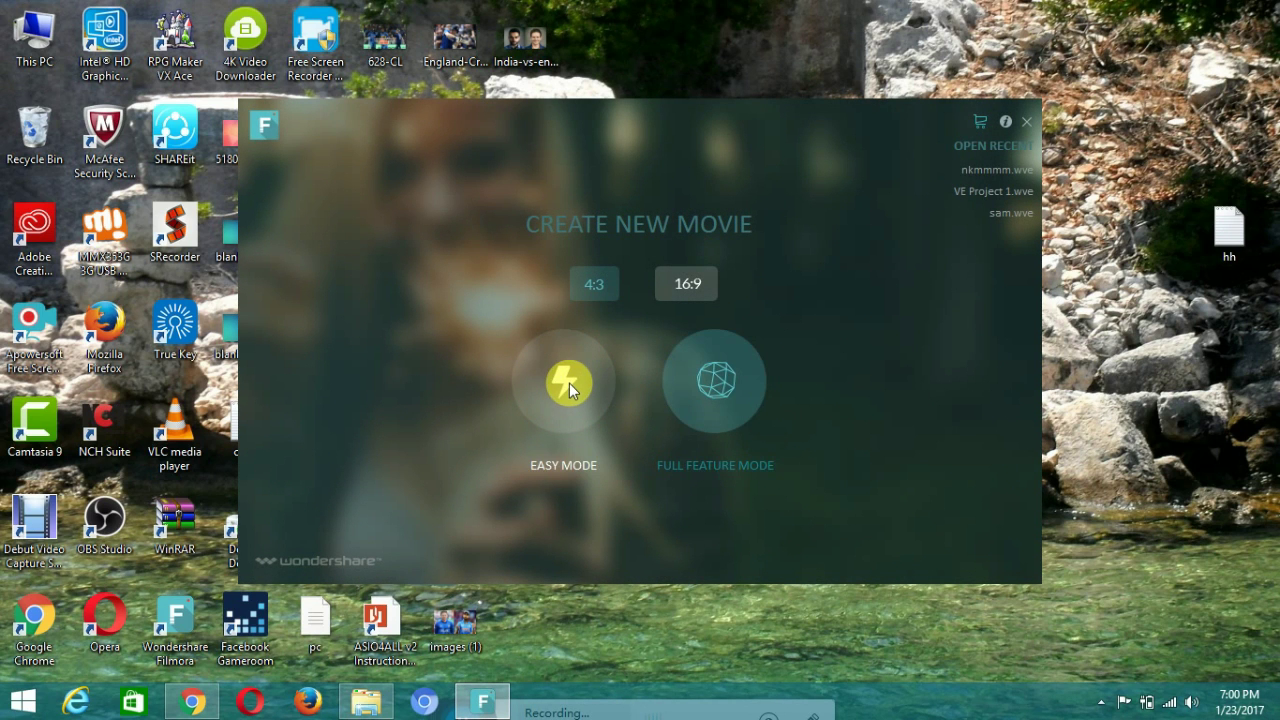
pyautogui.click(733, 381)
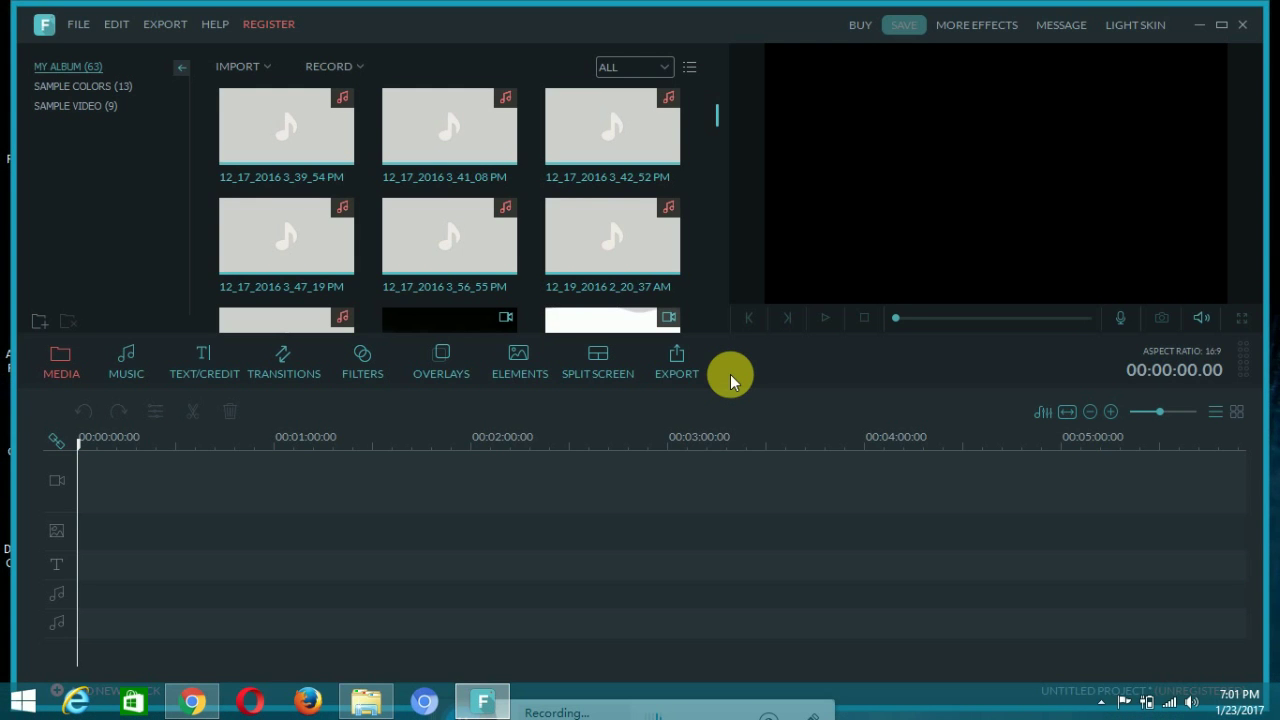
# Turn off the computer's Wi-Fi and return to the Filmora editor.
pyautogui.click(1180, 705)
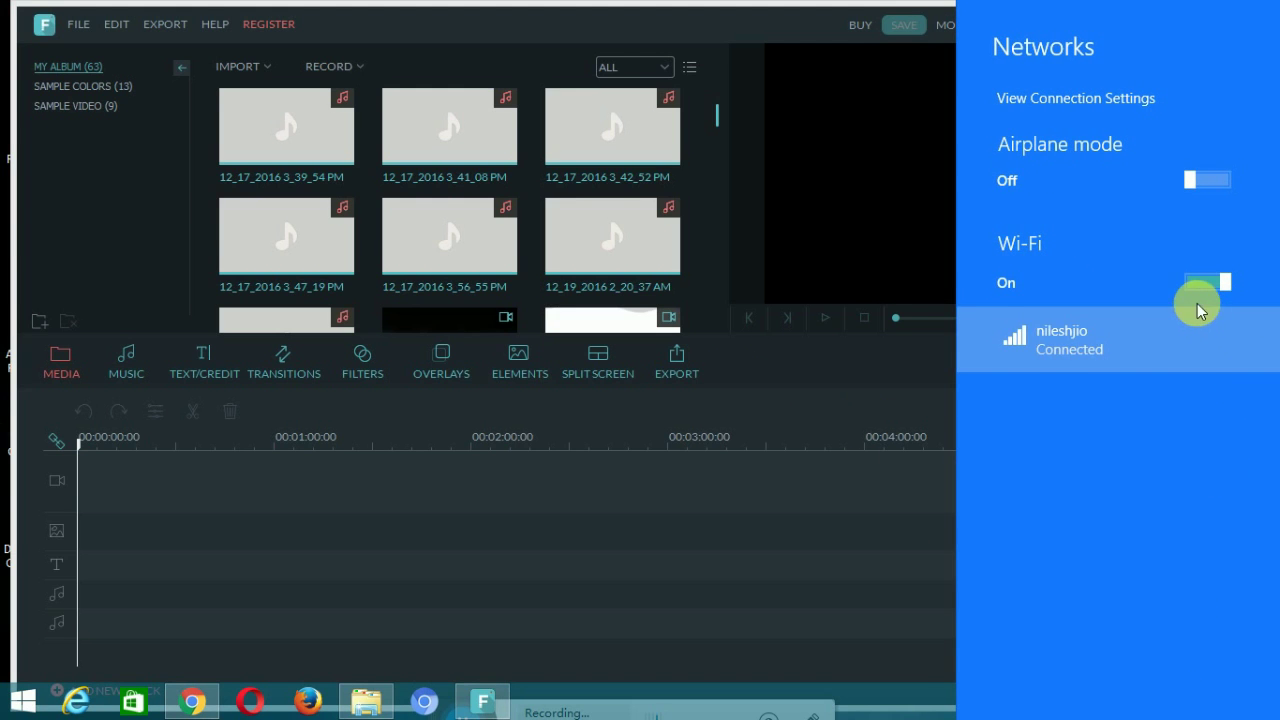
pyautogui.click(1200, 283)
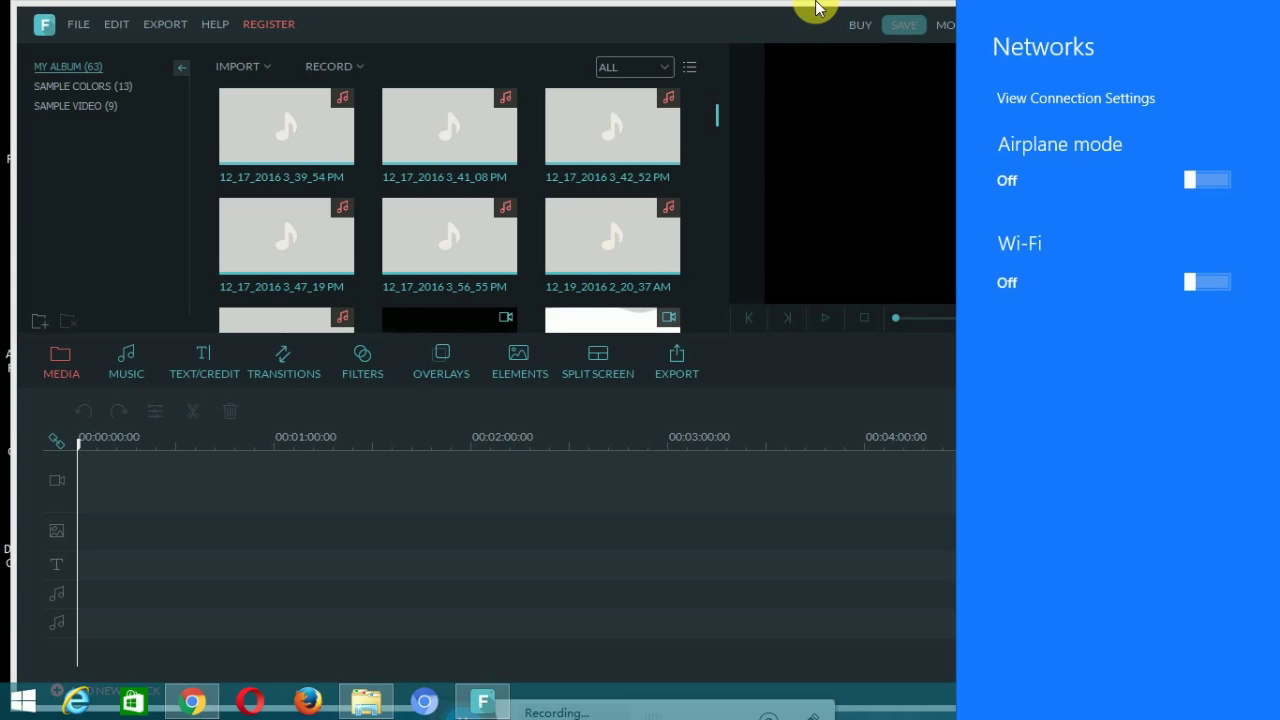
pyautogui.click(783, 25)
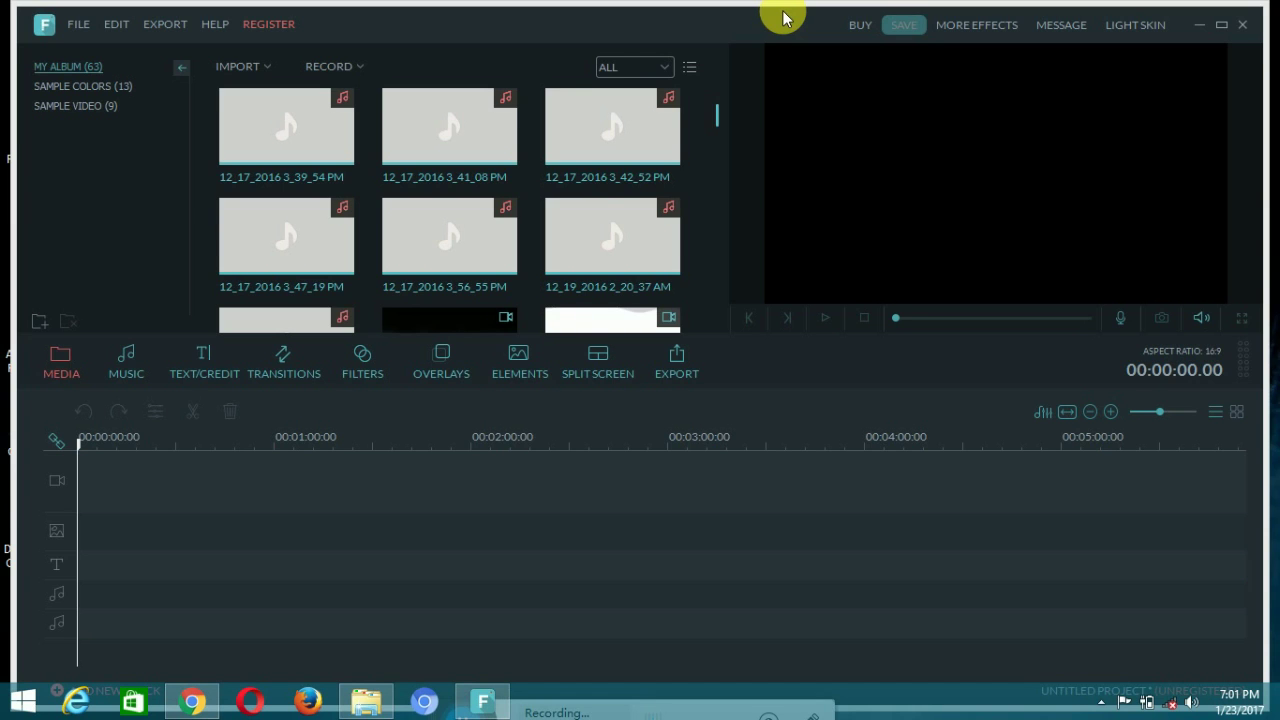
# Open the software registration dialog and fill in the licensed e-mail copied from the first entry in the Notepad file.
pyautogui.click(284, 24)
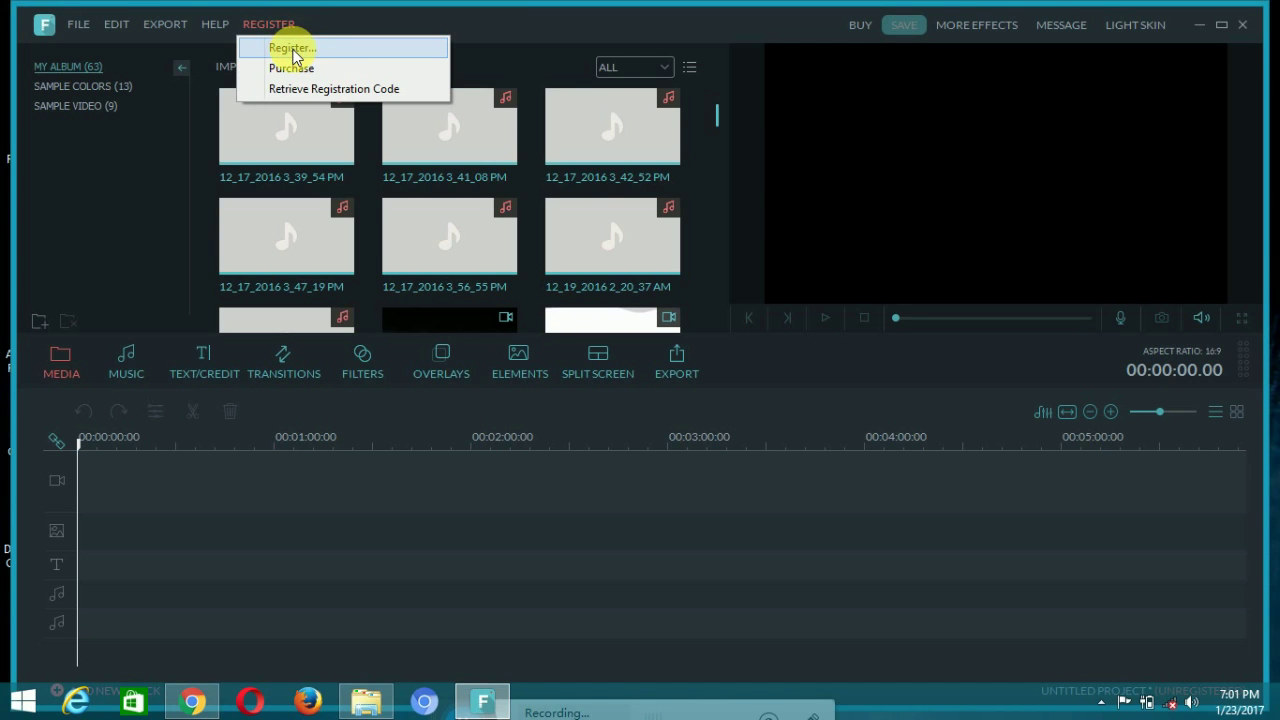
pyautogui.click(291, 47)
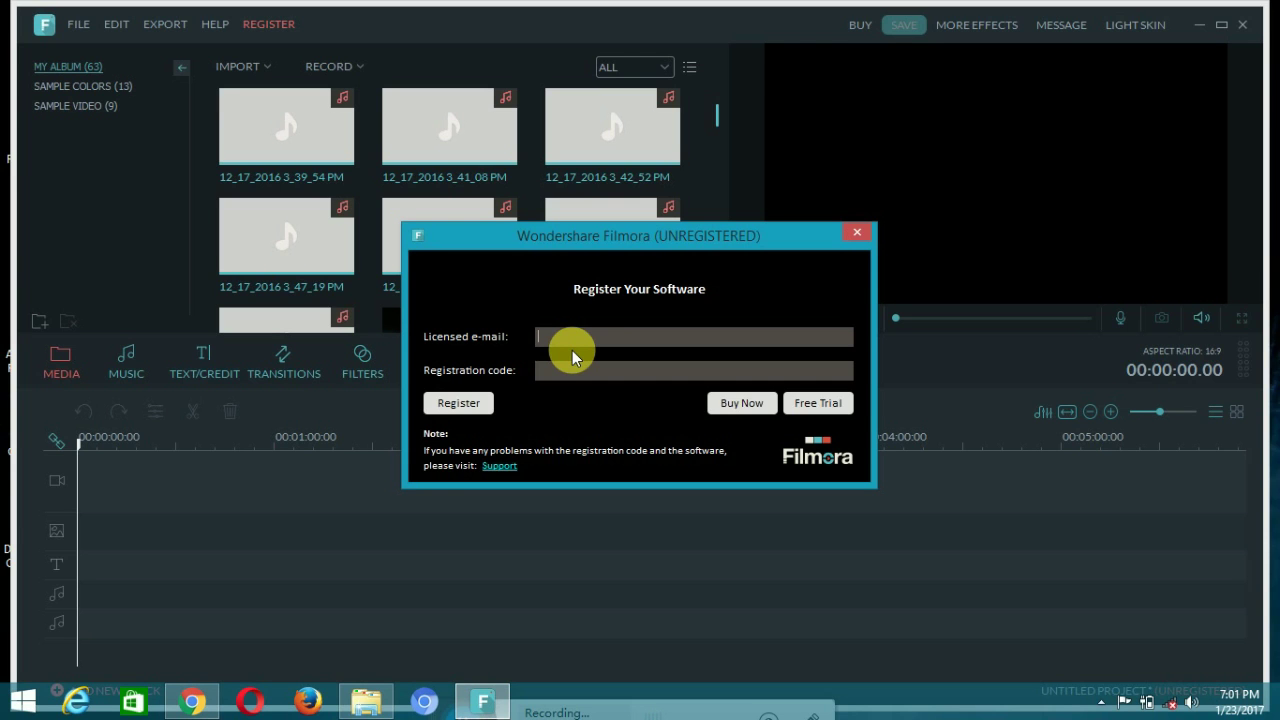
pyautogui.hotkey('alt', 'Tab')
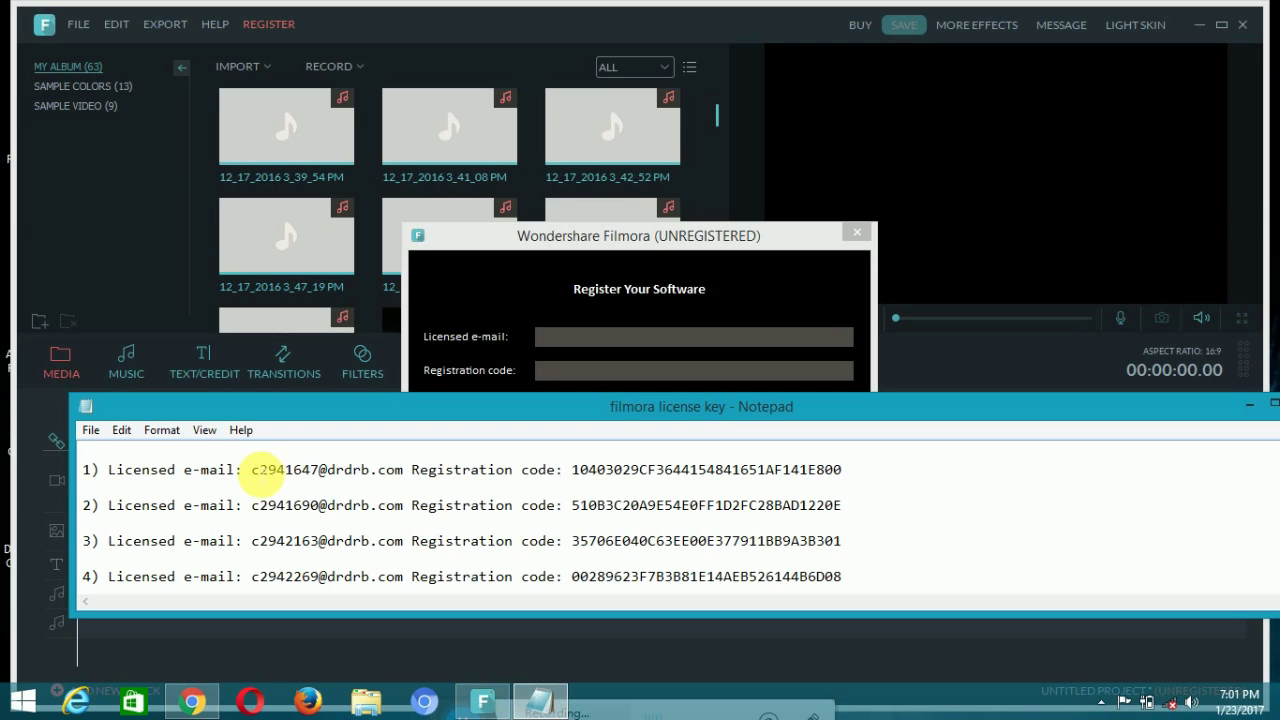
pyautogui.moveTo(255, 470); pyautogui.dragTo(405, 474)
pyautogui.hotkey('ctrl', 'c')
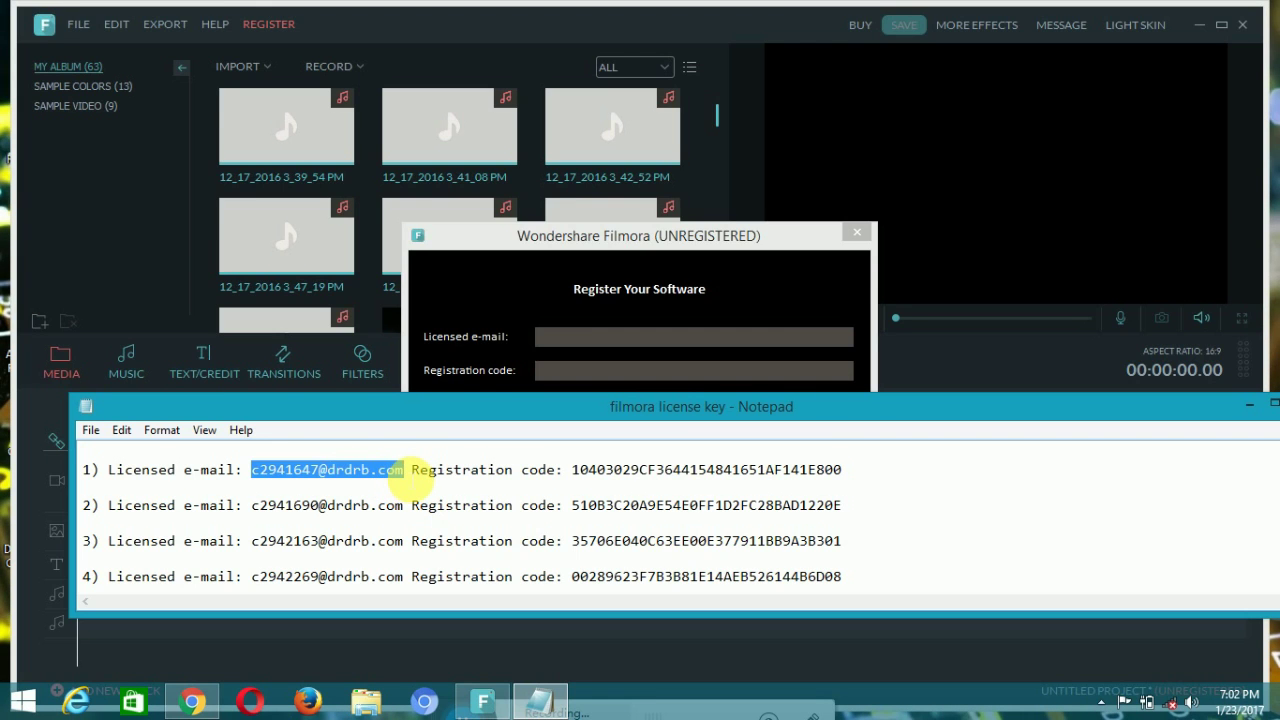
pyautogui.click(683, 338)
pyautogui.hotkey('ctrl', 'v')
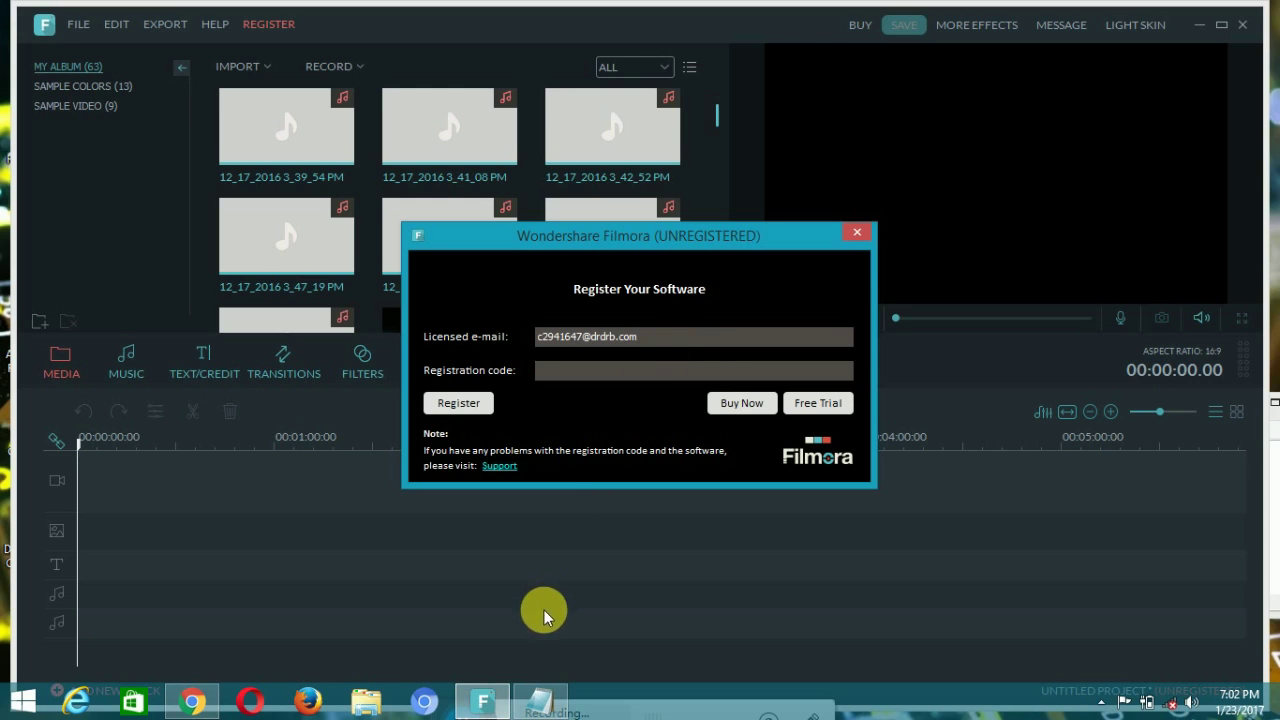
# Paste the first Notepad entry's registration code, register the software, and dismiss the browser page that opens.
pyautogui.click(541, 699)
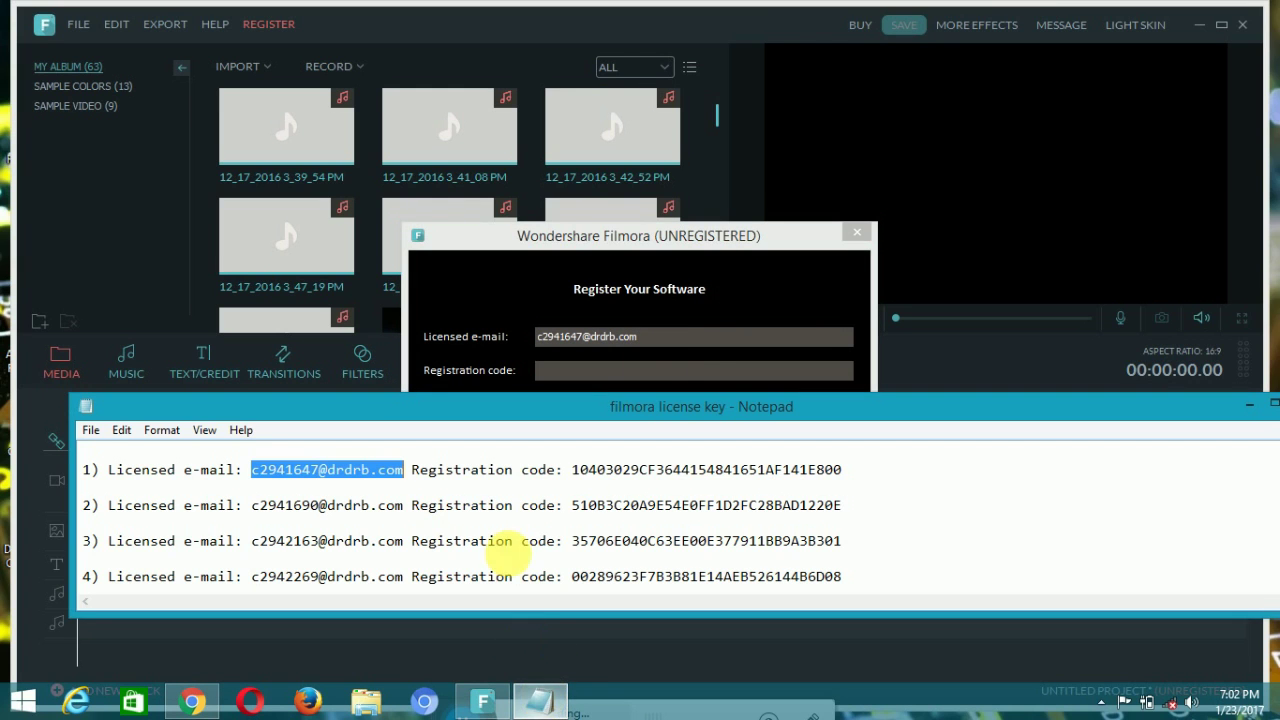
pyautogui.moveTo(572, 469); pyautogui.dragTo(847, 474)
pyautogui.hotkey('ctrl', 'c')
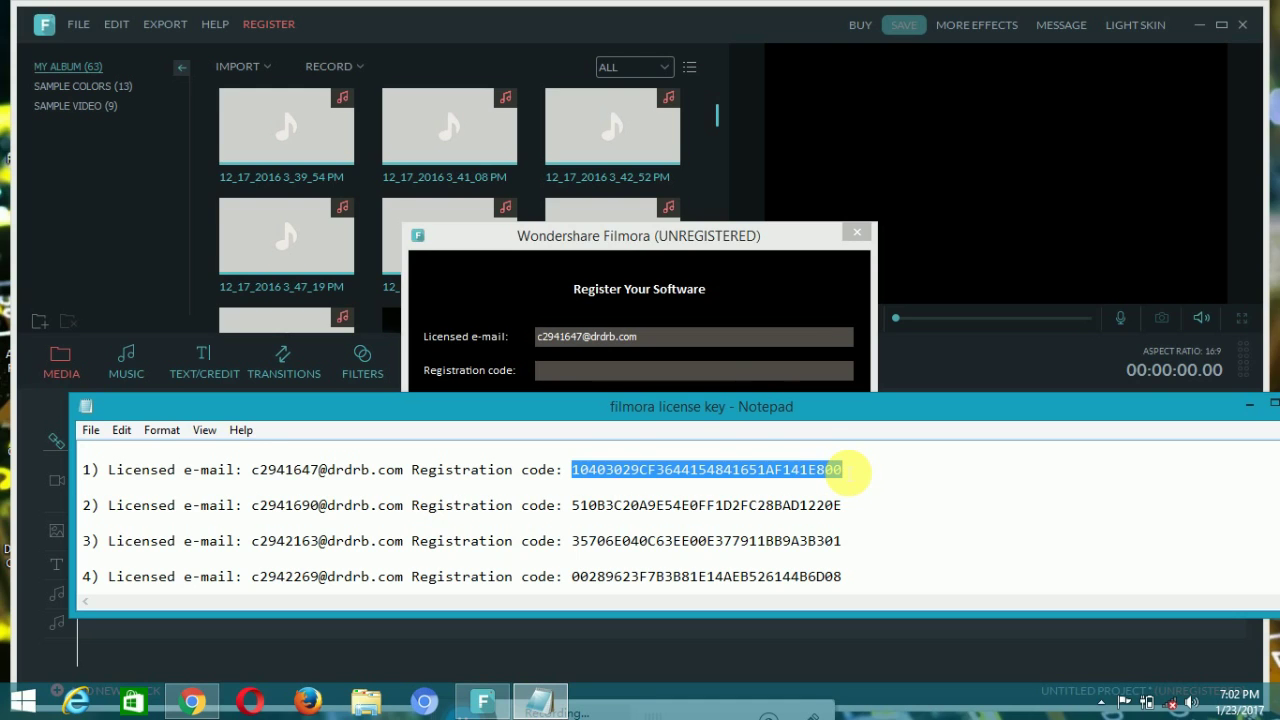
pyautogui.click(779, 362)
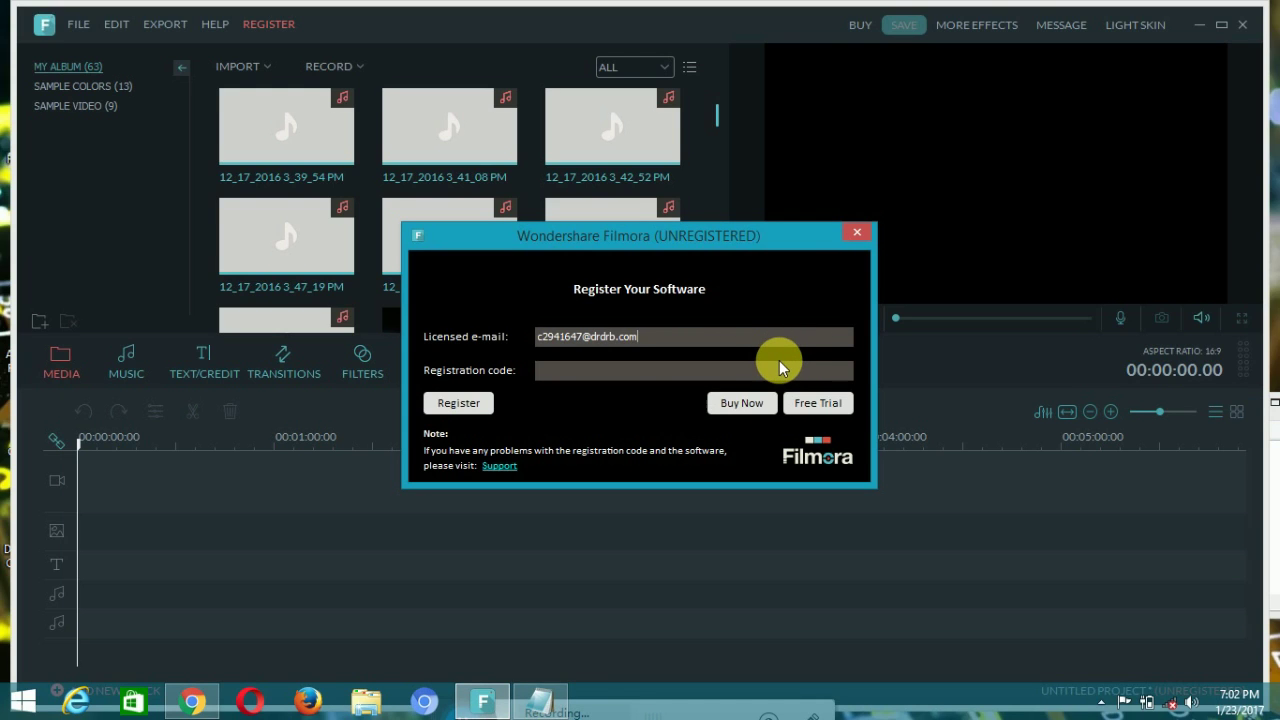
pyautogui.hotkey('ctrl', 'v')
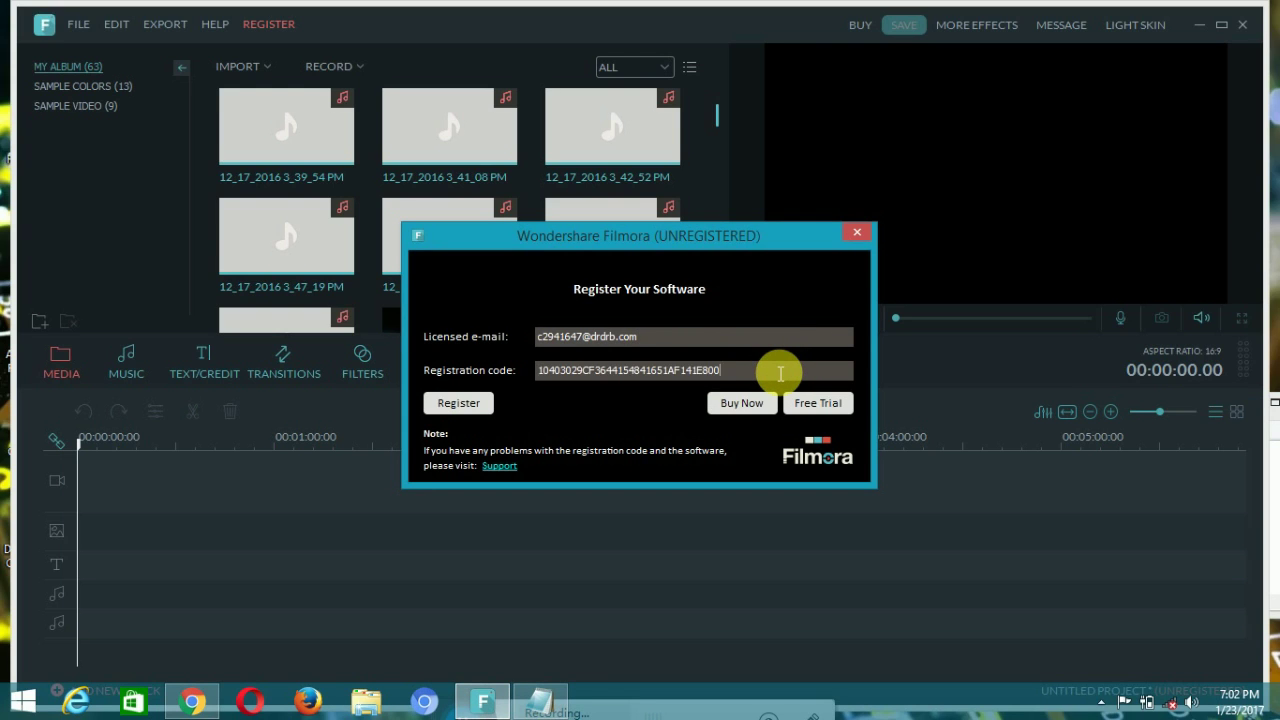
pyautogui.click(477, 403)
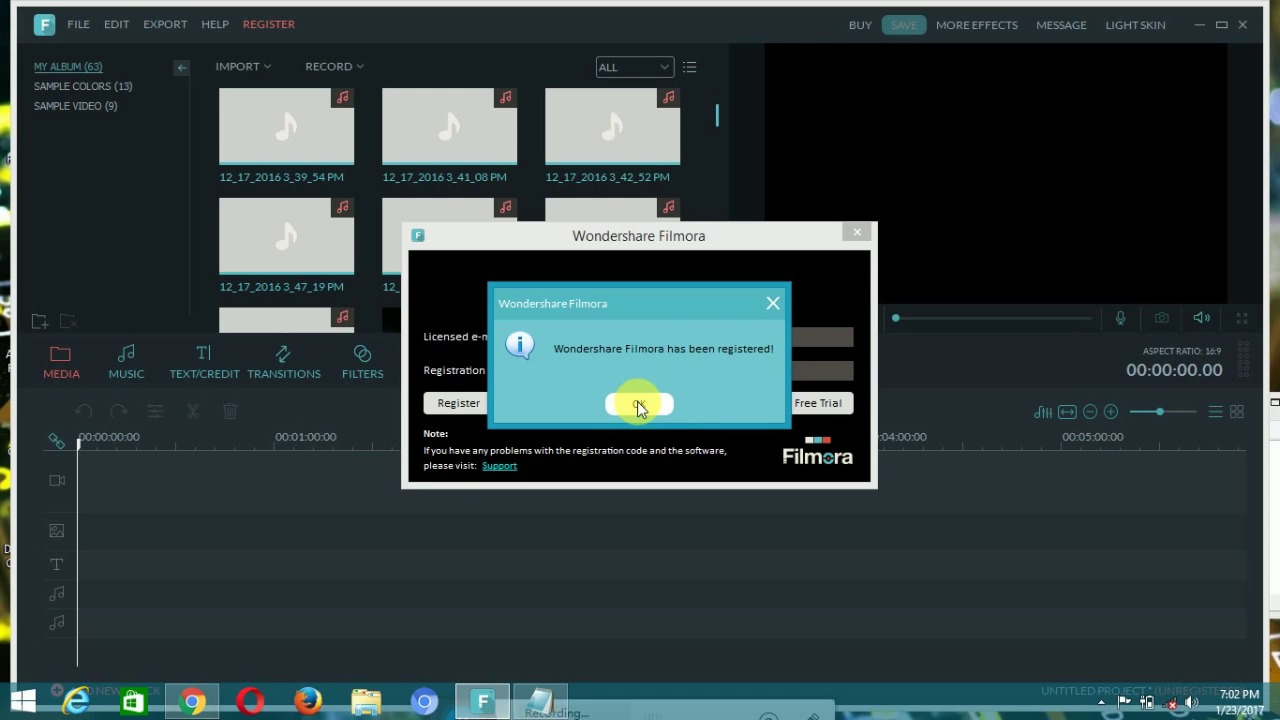
pyautogui.click(639, 405)
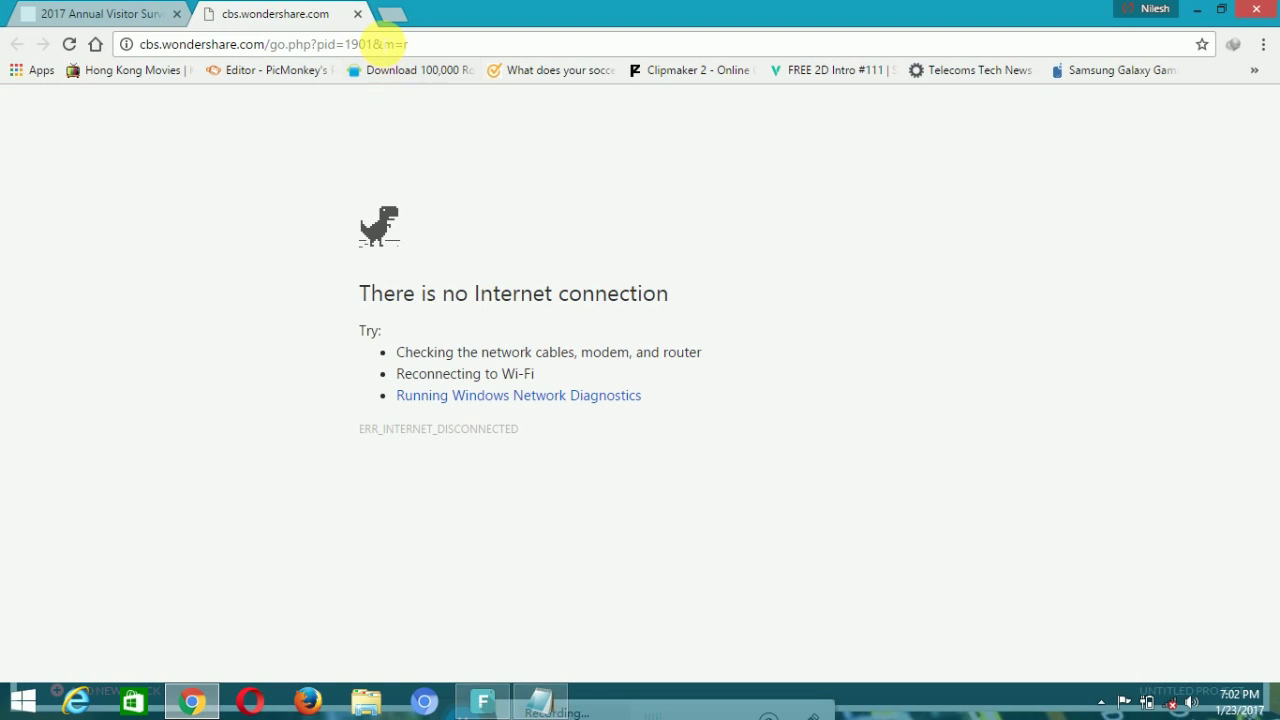
pyautogui.click(358, 14)
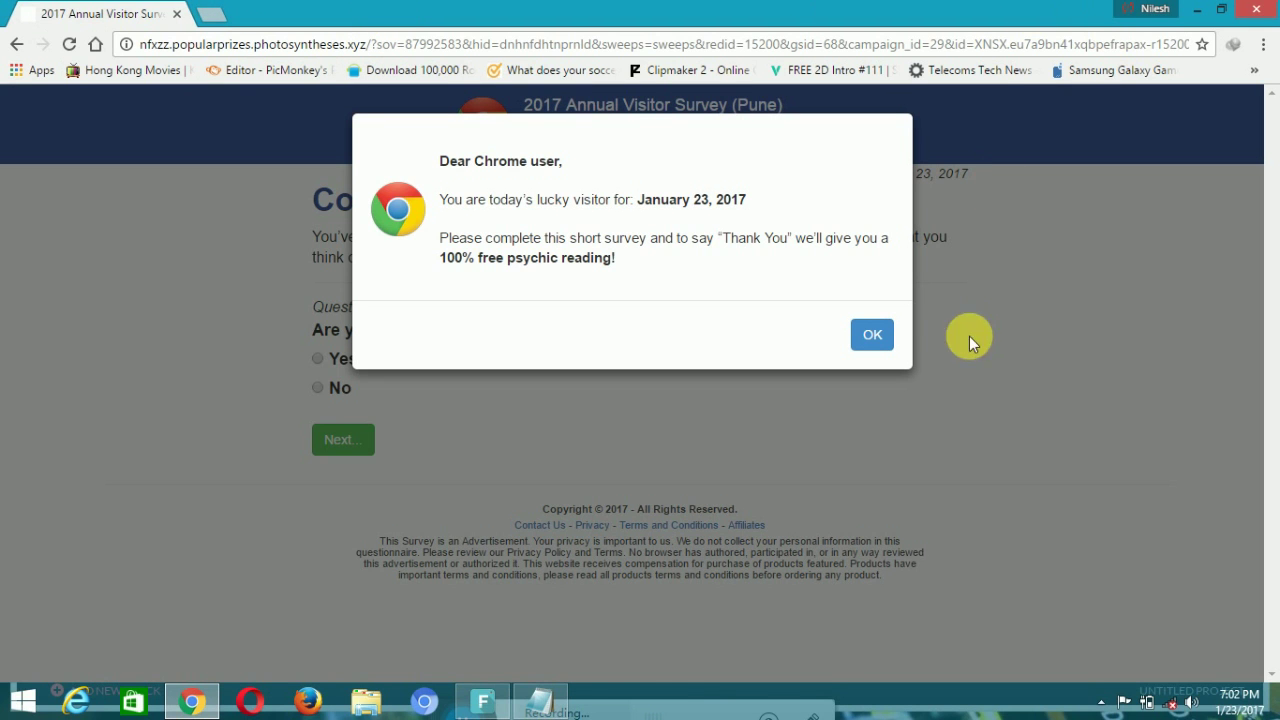
pyautogui.click(1203, 9)
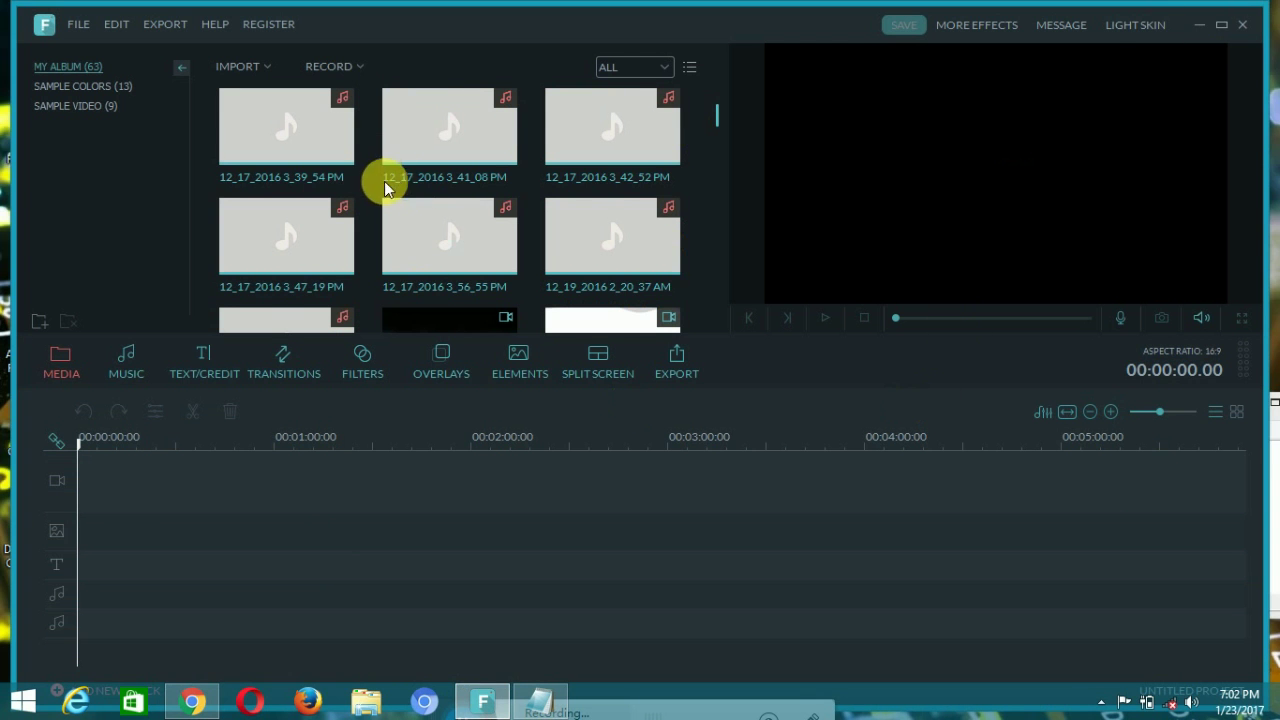
# Check the saved licence details in the registration dialog and close it.
pyautogui.click(267, 26)
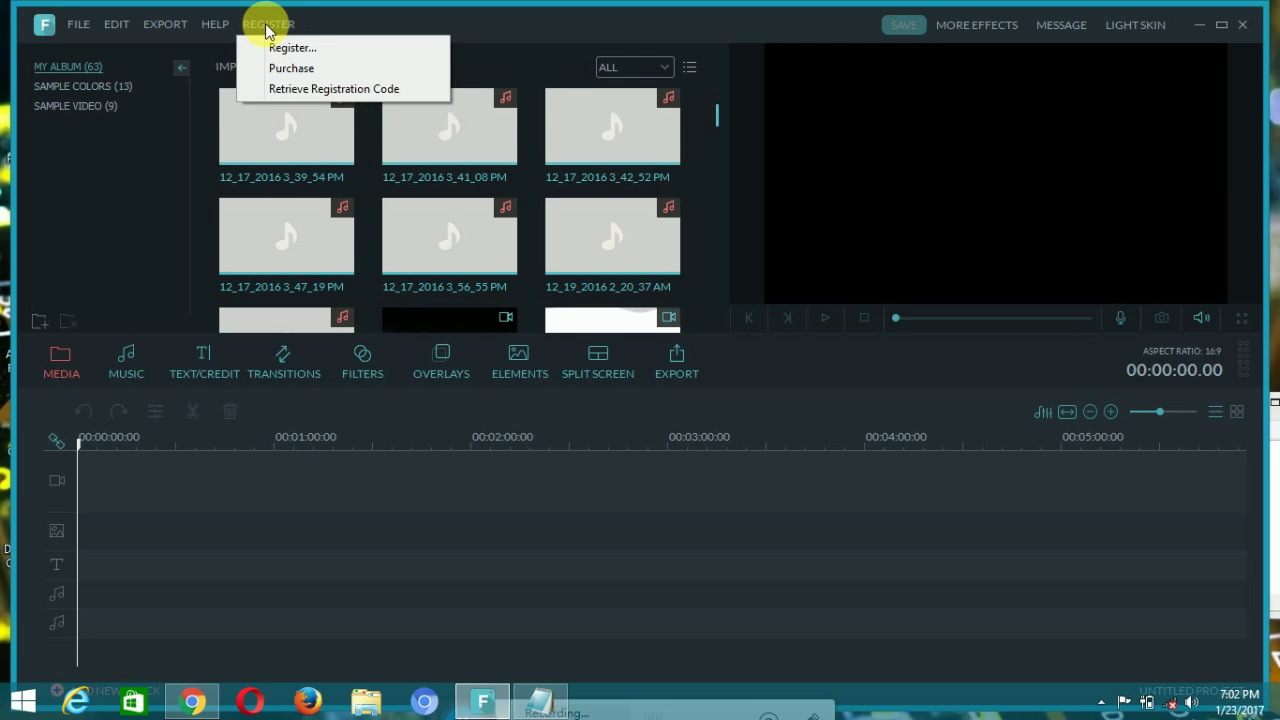
pyautogui.click(288, 50)
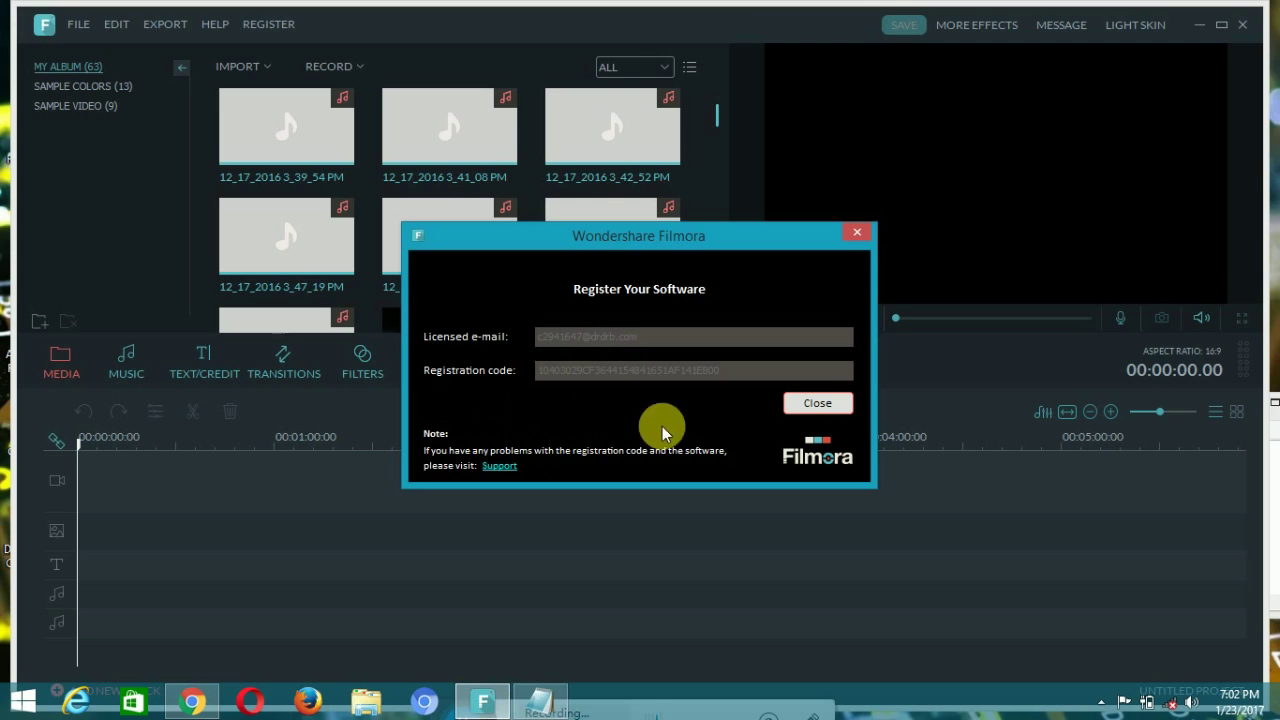
pyautogui.click(809, 405)
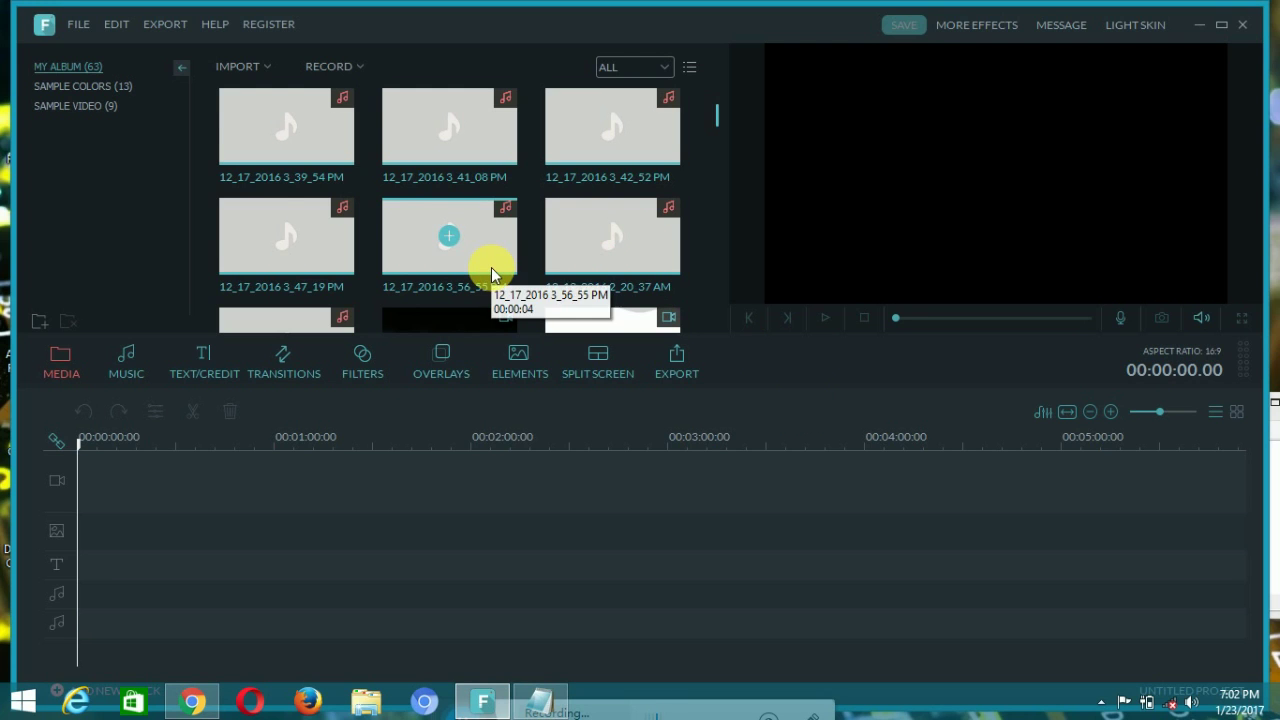
# Import the video file 20170104_192620 into the media library.
pyautogui.click(237, 70)
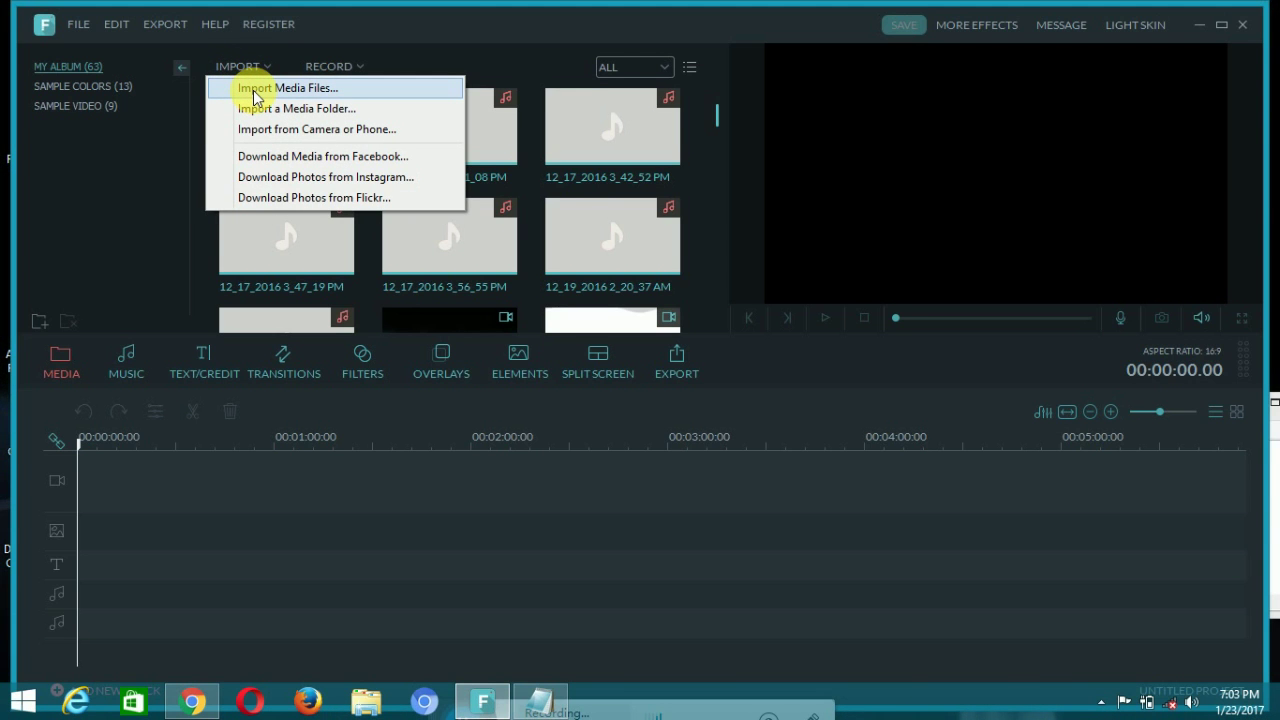
pyautogui.click(255, 90)
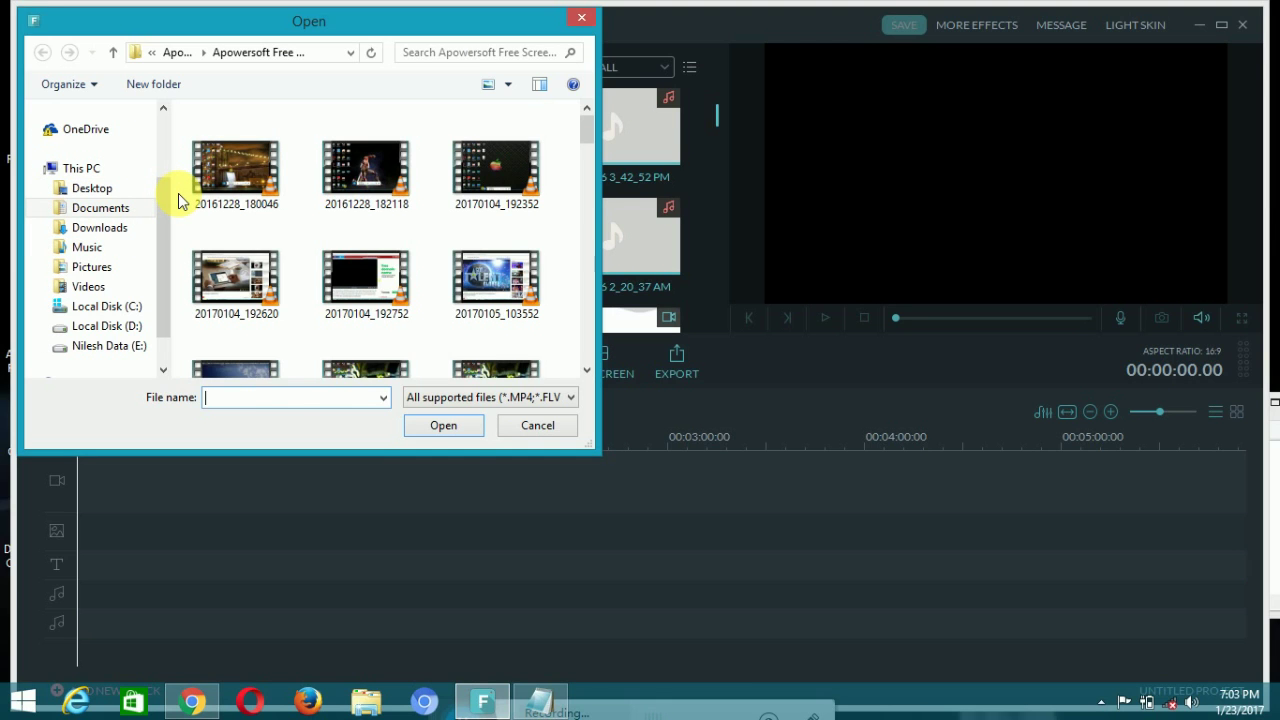
pyautogui.click(256, 270)
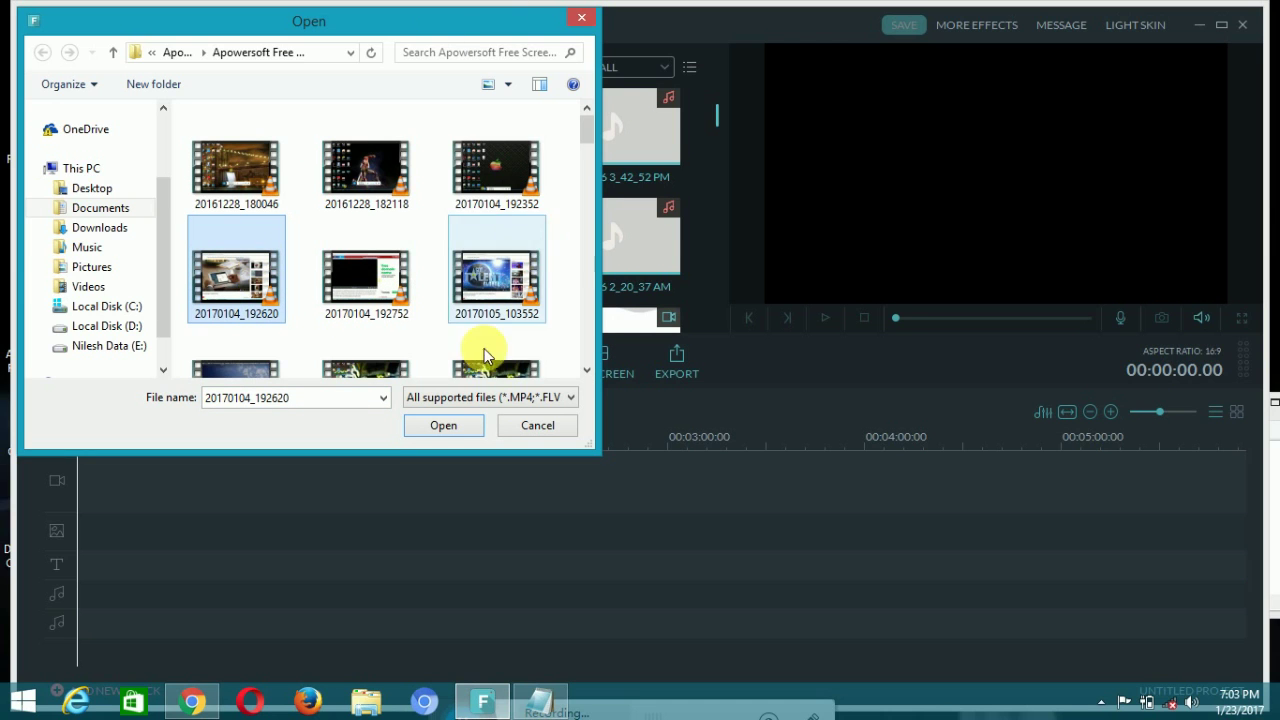
pyautogui.click(447, 424)
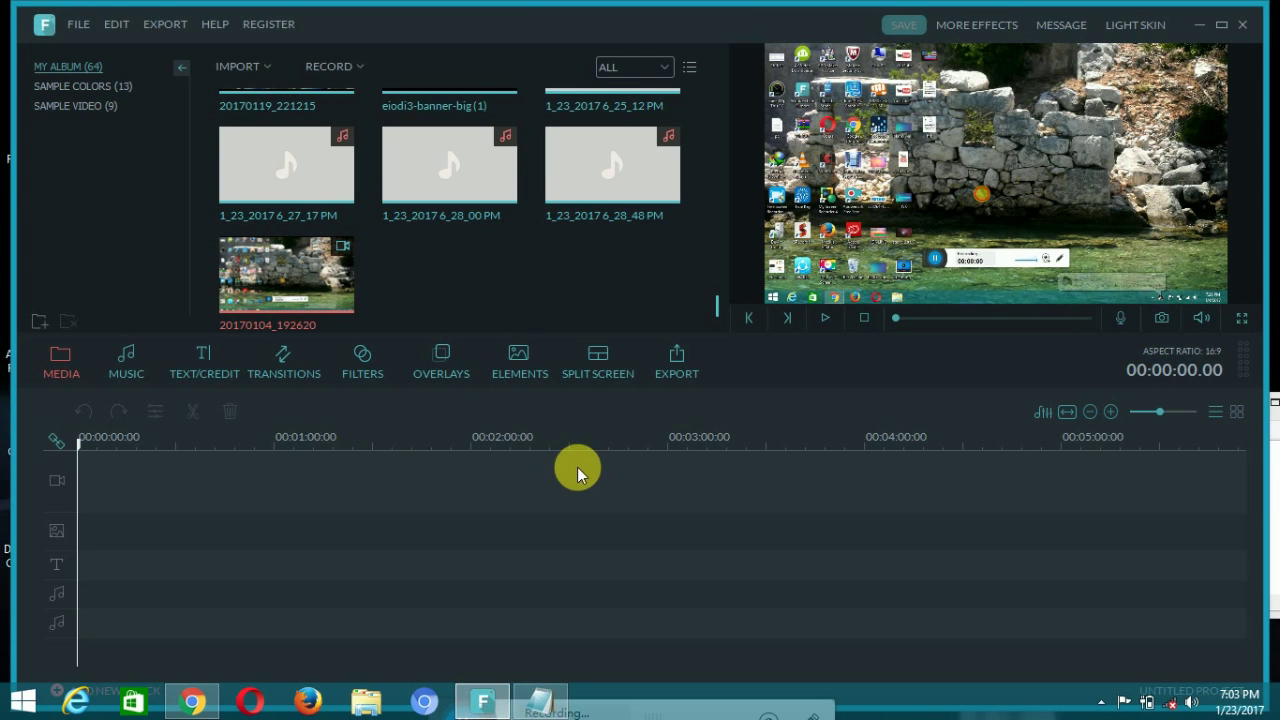
# Preview part of the imported video 20170104_192620 and place it at the start of the video track.
pyautogui.click(828, 318)
pyautogui.click(932, 318)
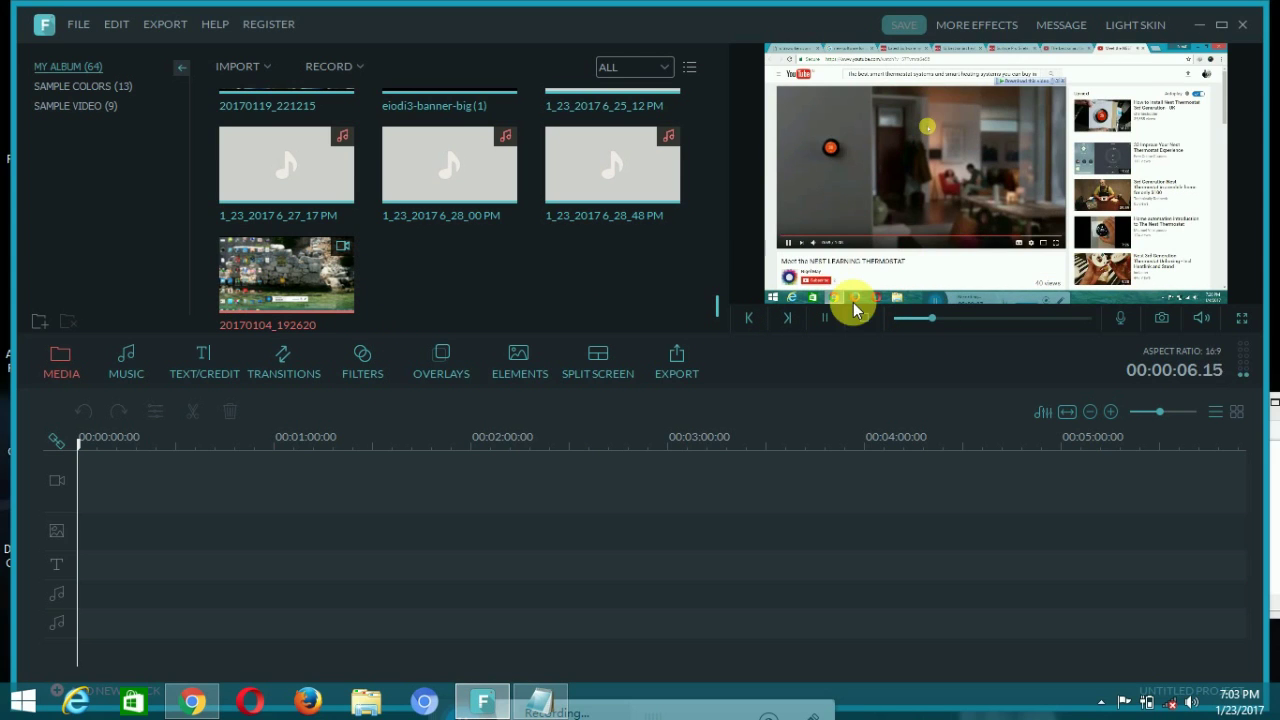
pyautogui.click(825, 320)
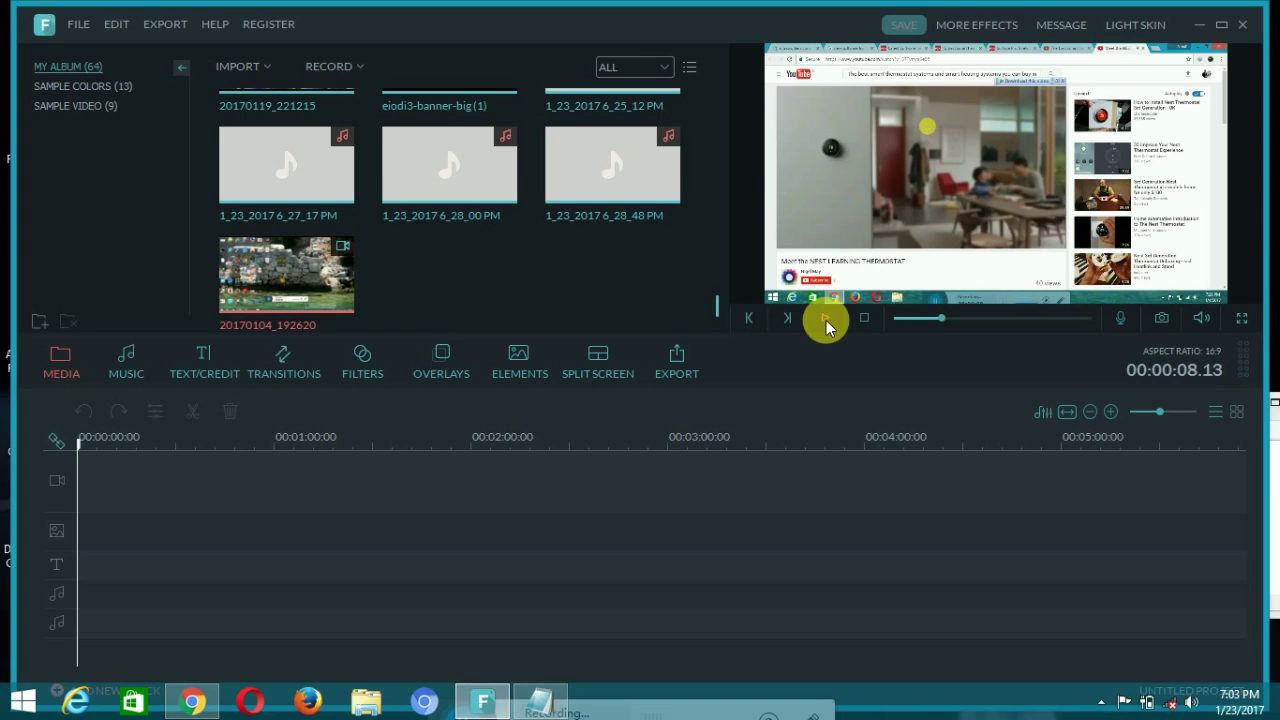
pyautogui.moveTo(322, 301)
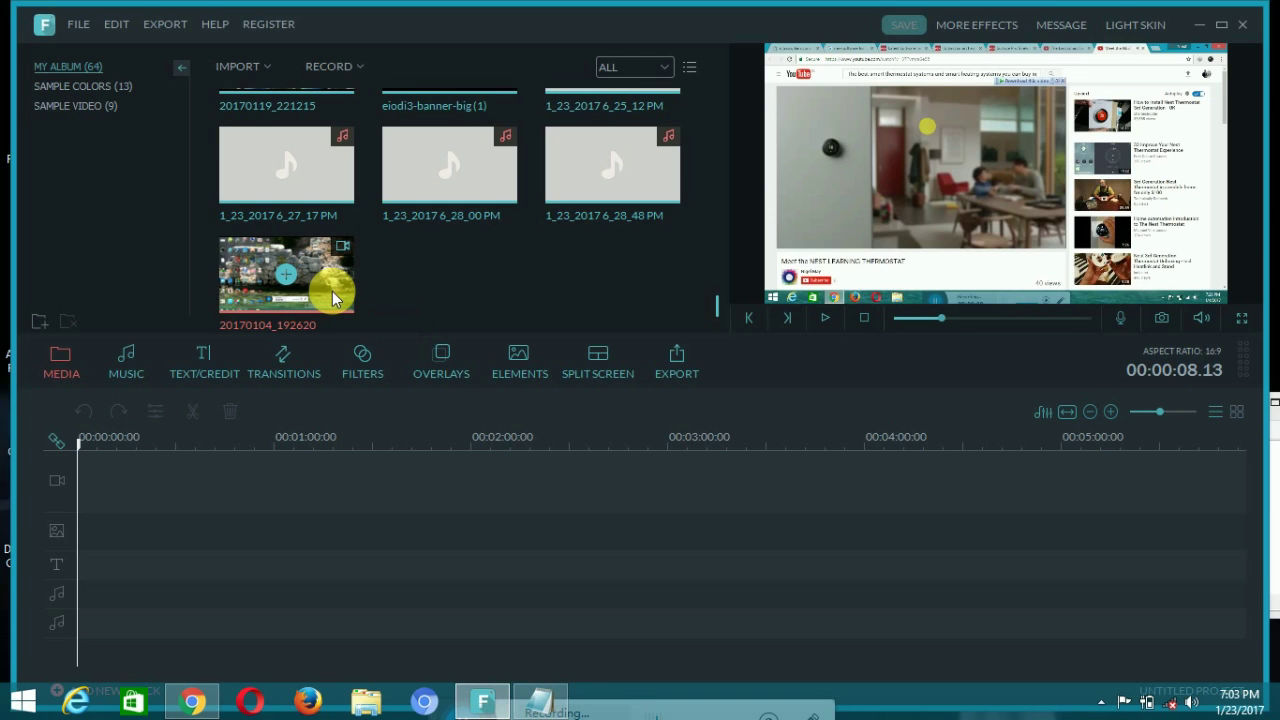
pyautogui.moveTo(333, 297); pyautogui.dragTo(60, 487)
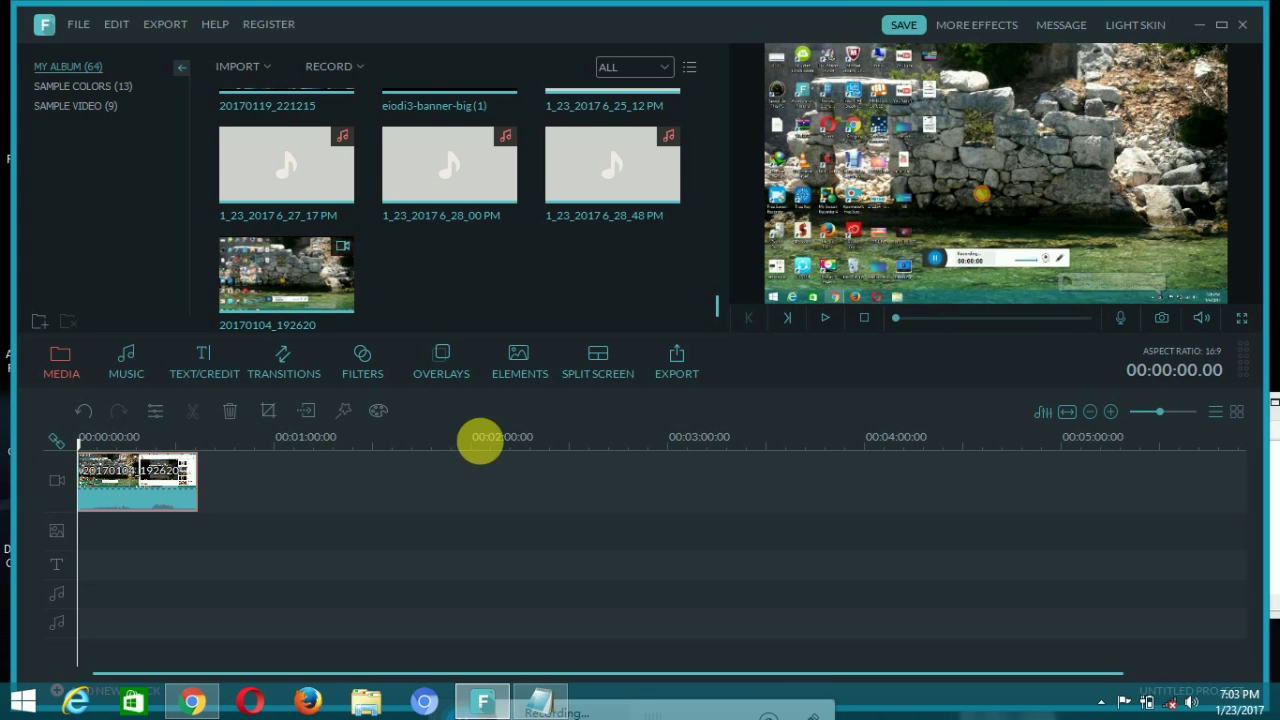
# Split the clip on the video track at 00:00:16.00.
pyautogui.click(200, 482)
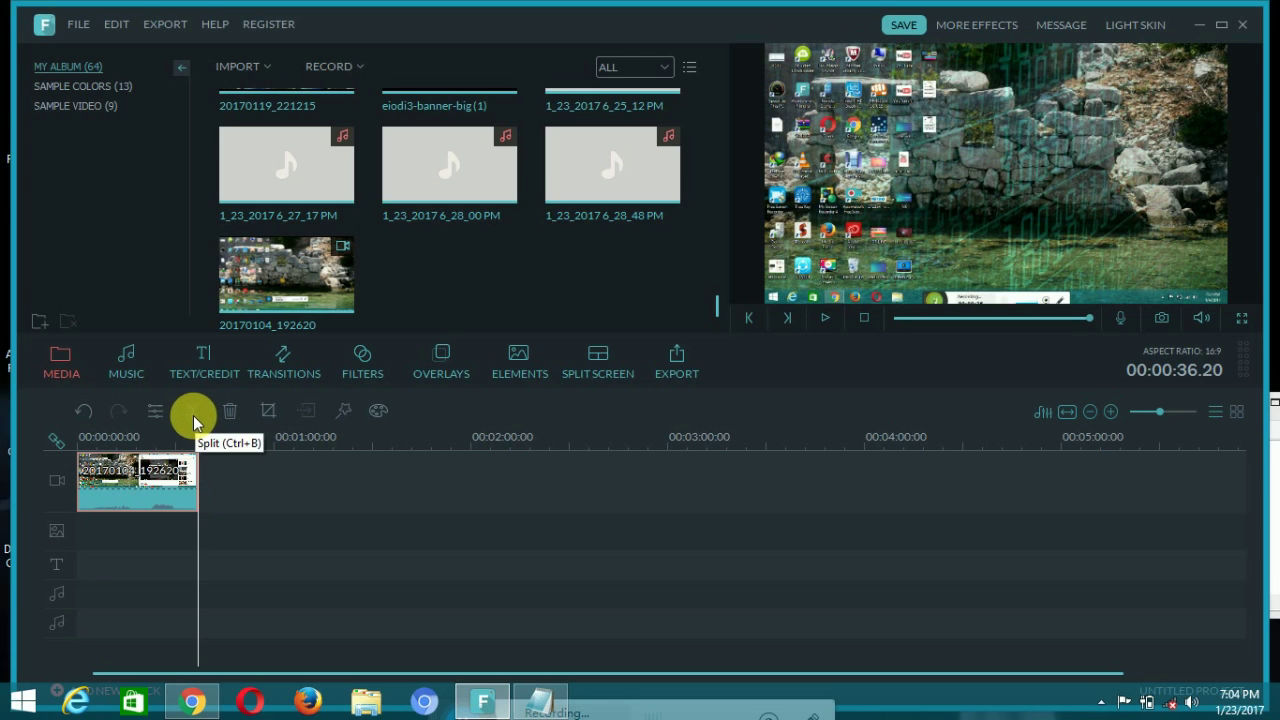
pyautogui.moveTo(200, 446); pyautogui.dragTo(170, 452)
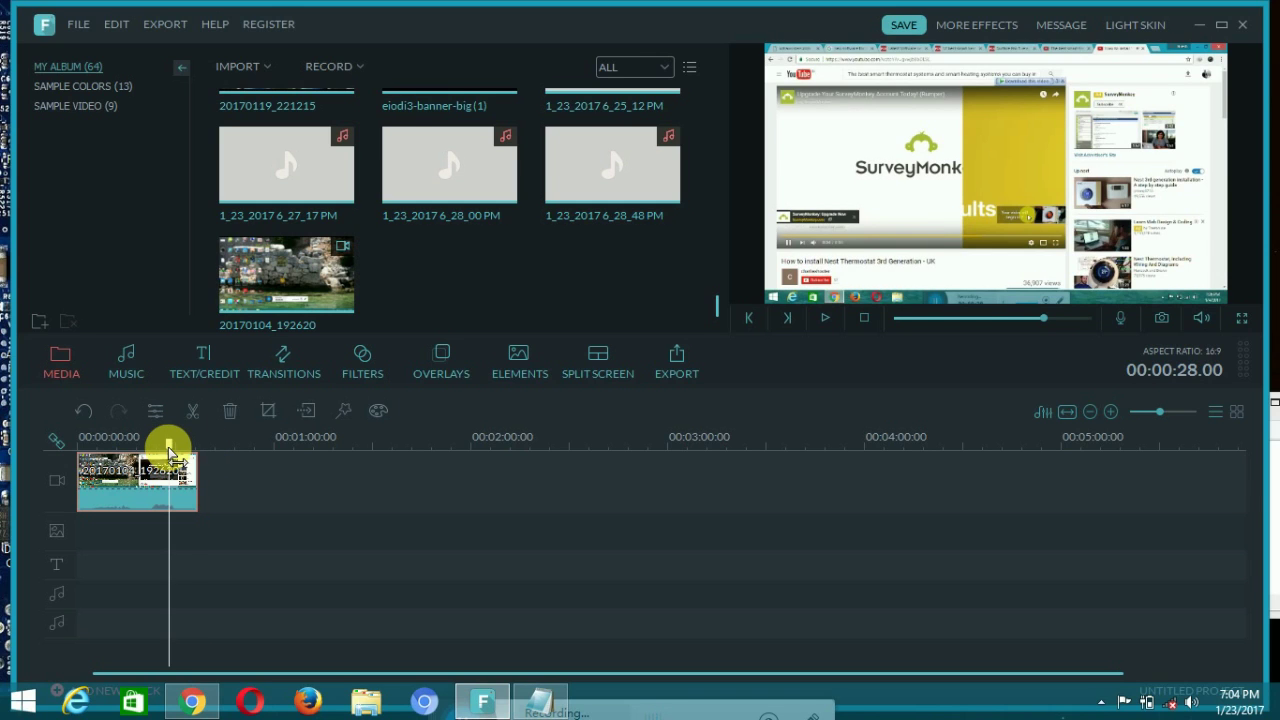
pyautogui.moveTo(170, 452); pyautogui.dragTo(129, 449)
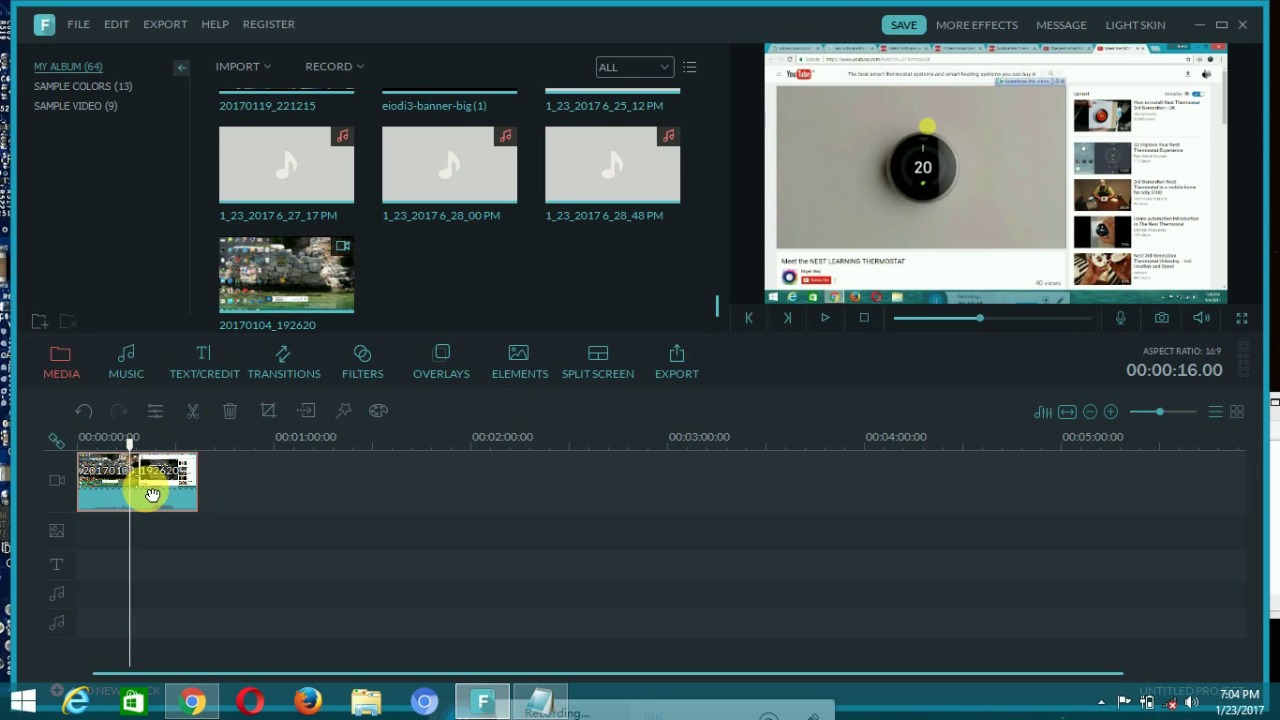
pyautogui.click(193, 411)
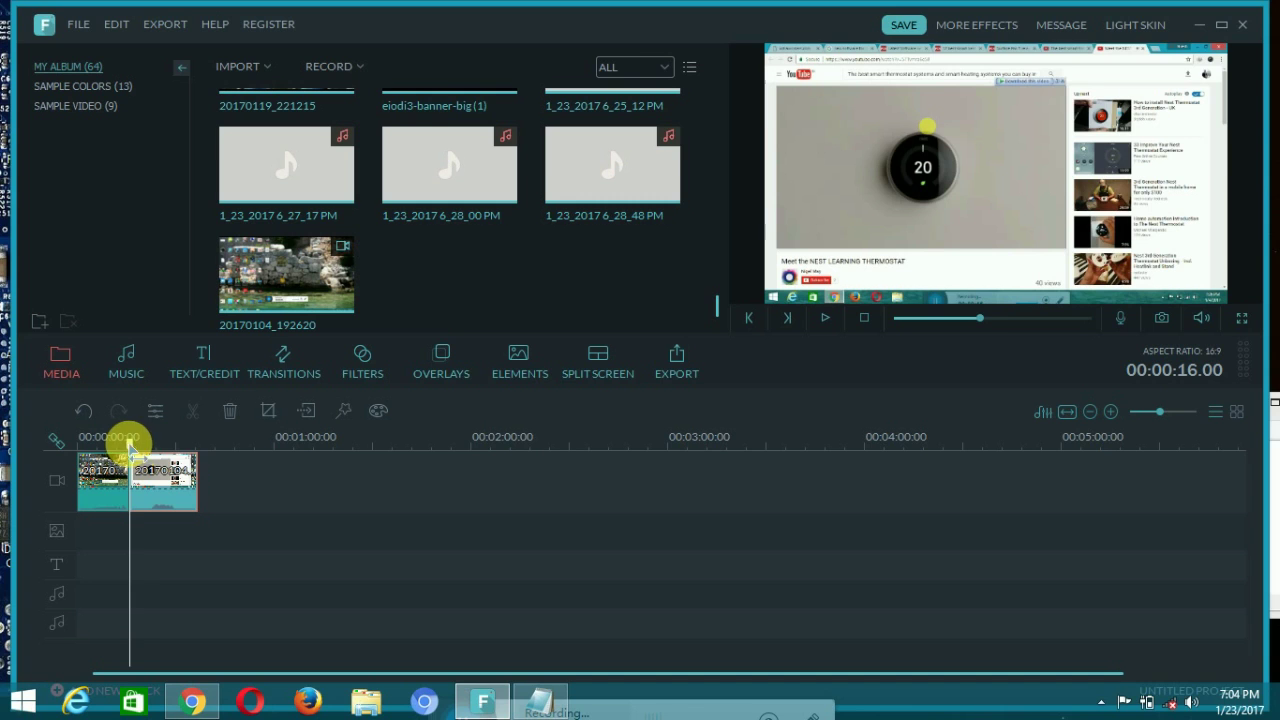
# Delete the first segment of the split clip and select the remaining segment on the video track.
pyautogui.moveTo(129, 443); pyautogui.dragTo(174, 452)
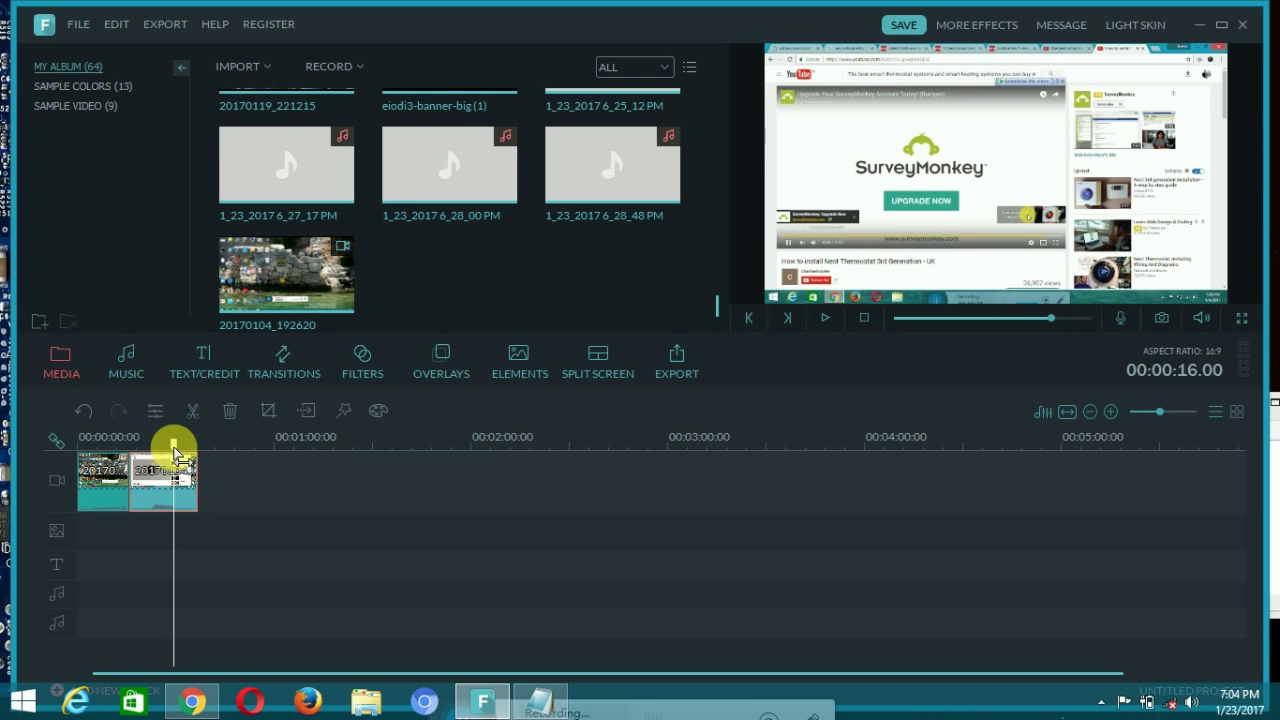
pyautogui.click(107, 482)
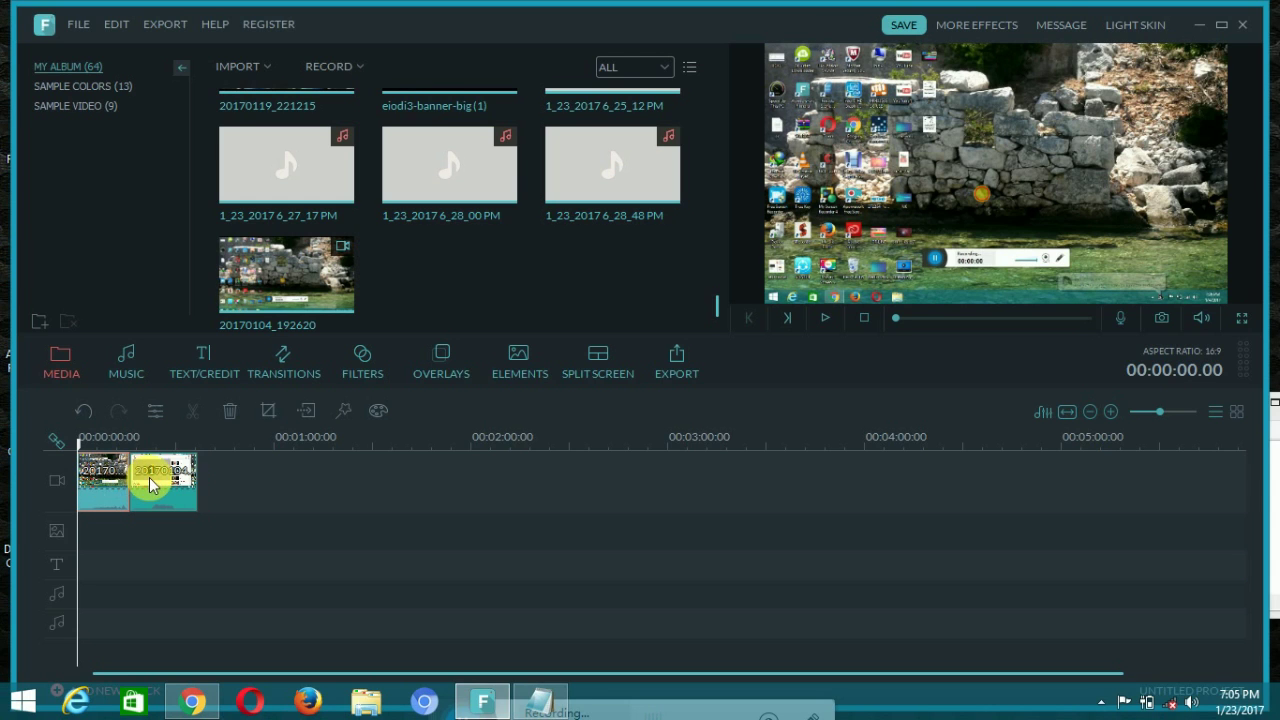
pyautogui.click(150, 480)
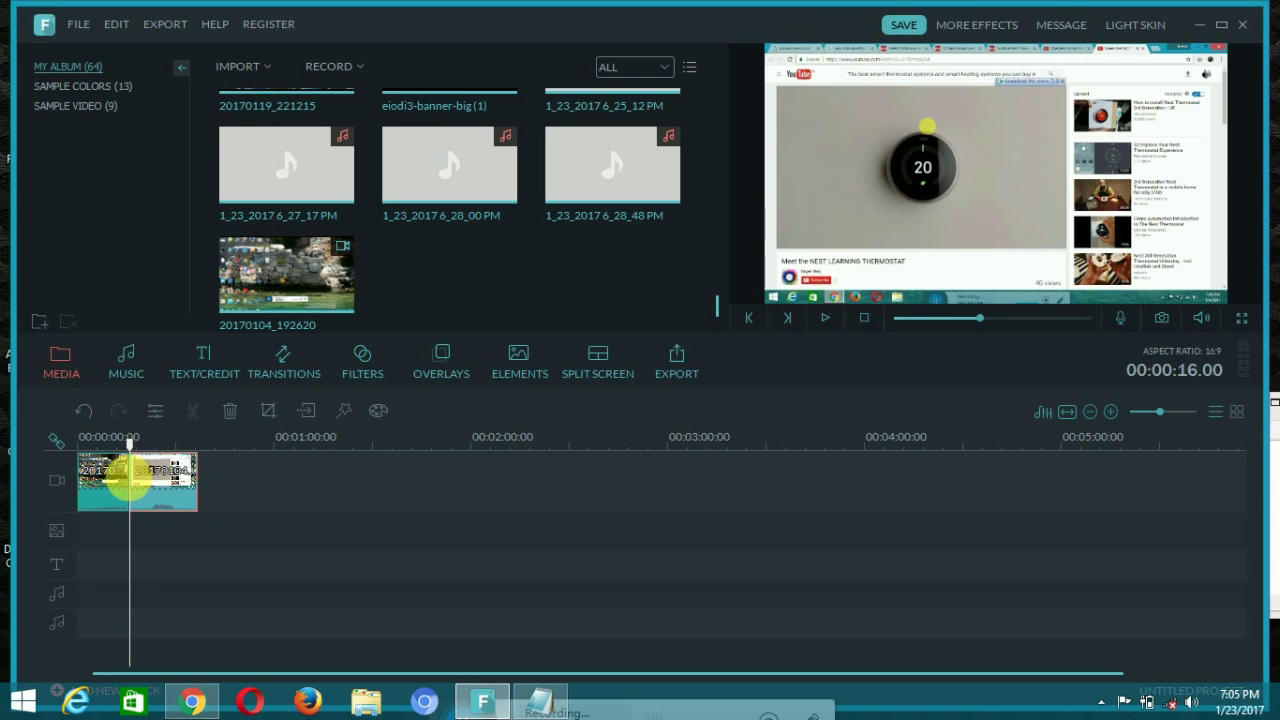
pyautogui.click(119, 482)
pyautogui.press('Delete')
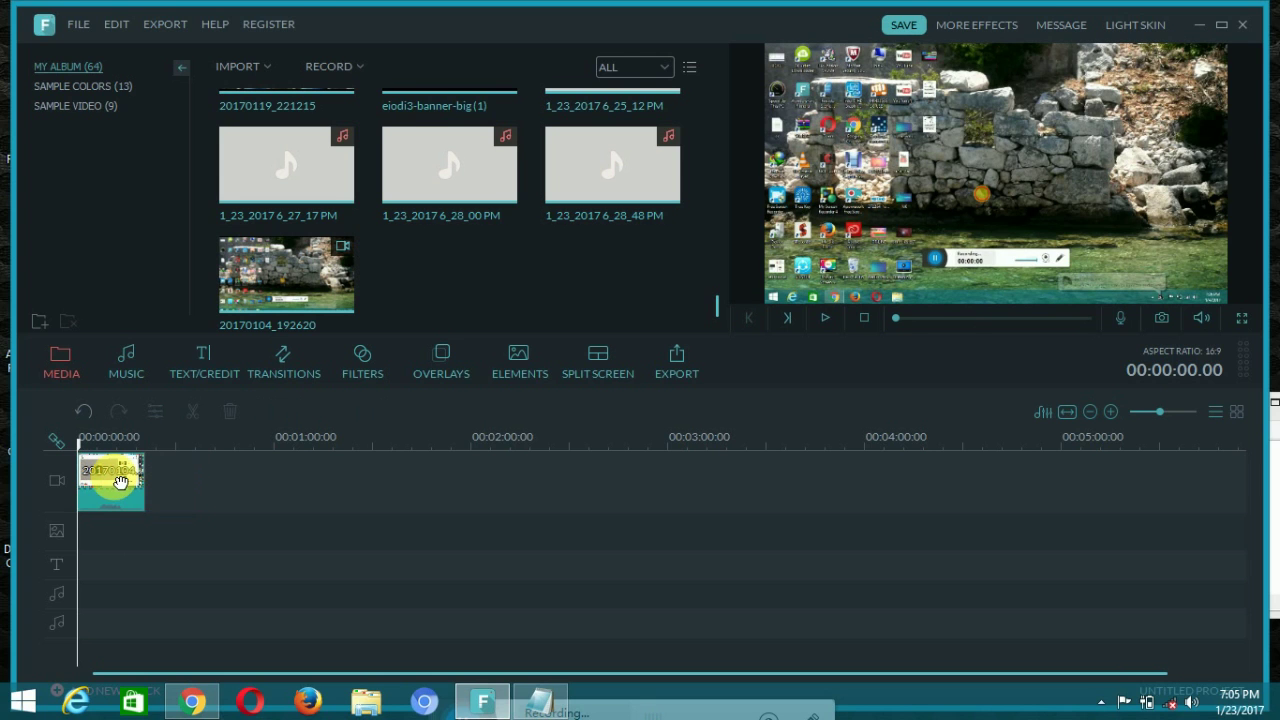
pyautogui.click(119, 482)
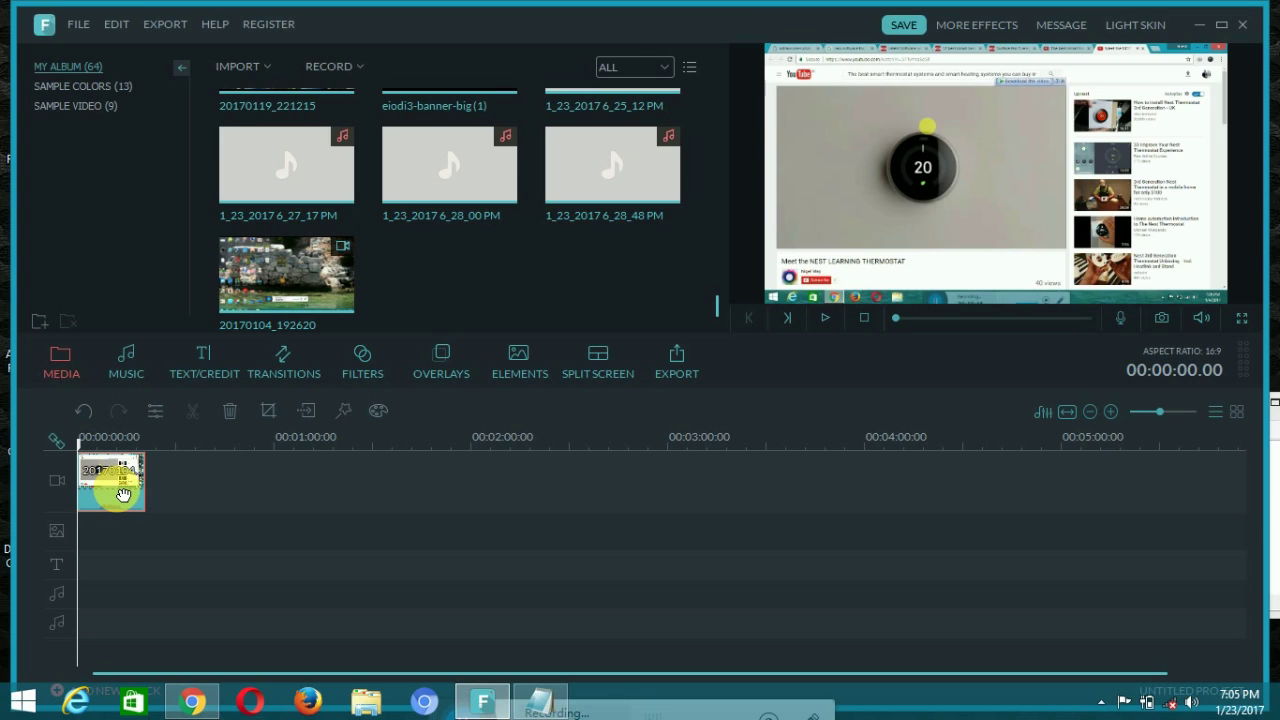
# Browse the available music tracks, title and credit templates, and transitions.
pyautogui.click(126, 368)
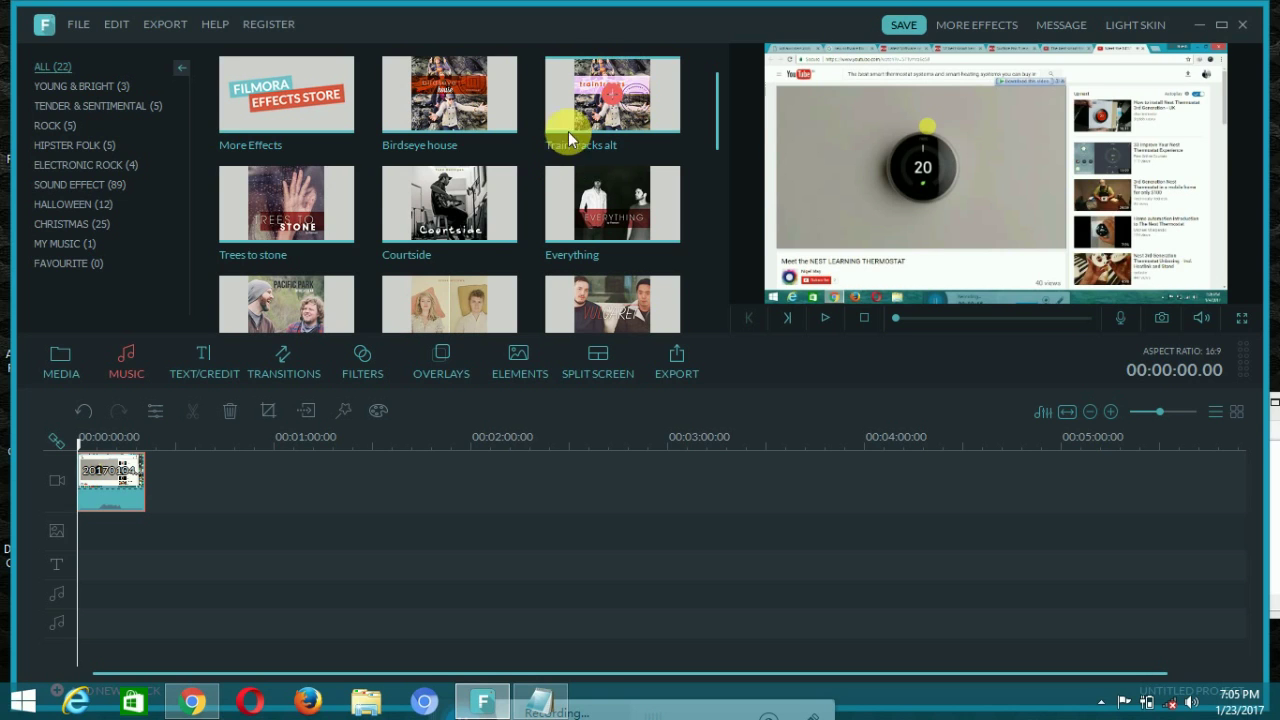
pyautogui.click(220, 357)
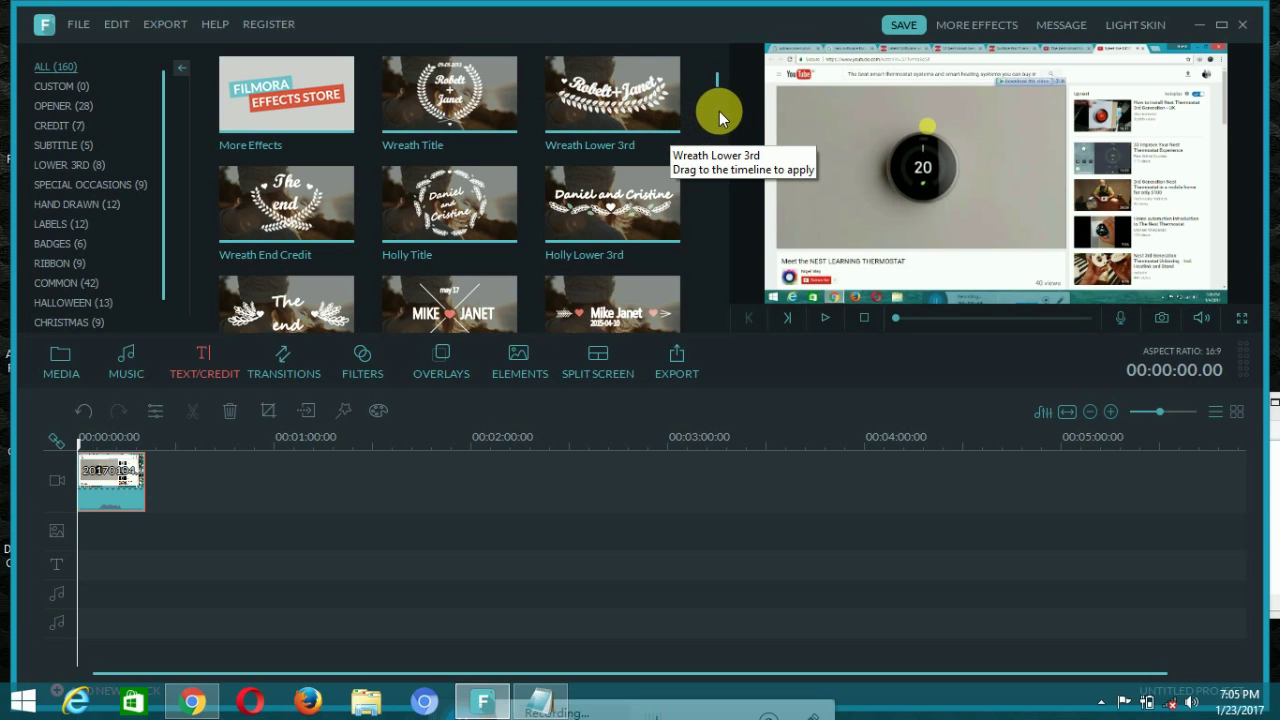
pyautogui.scroll(-5, 719, 111)
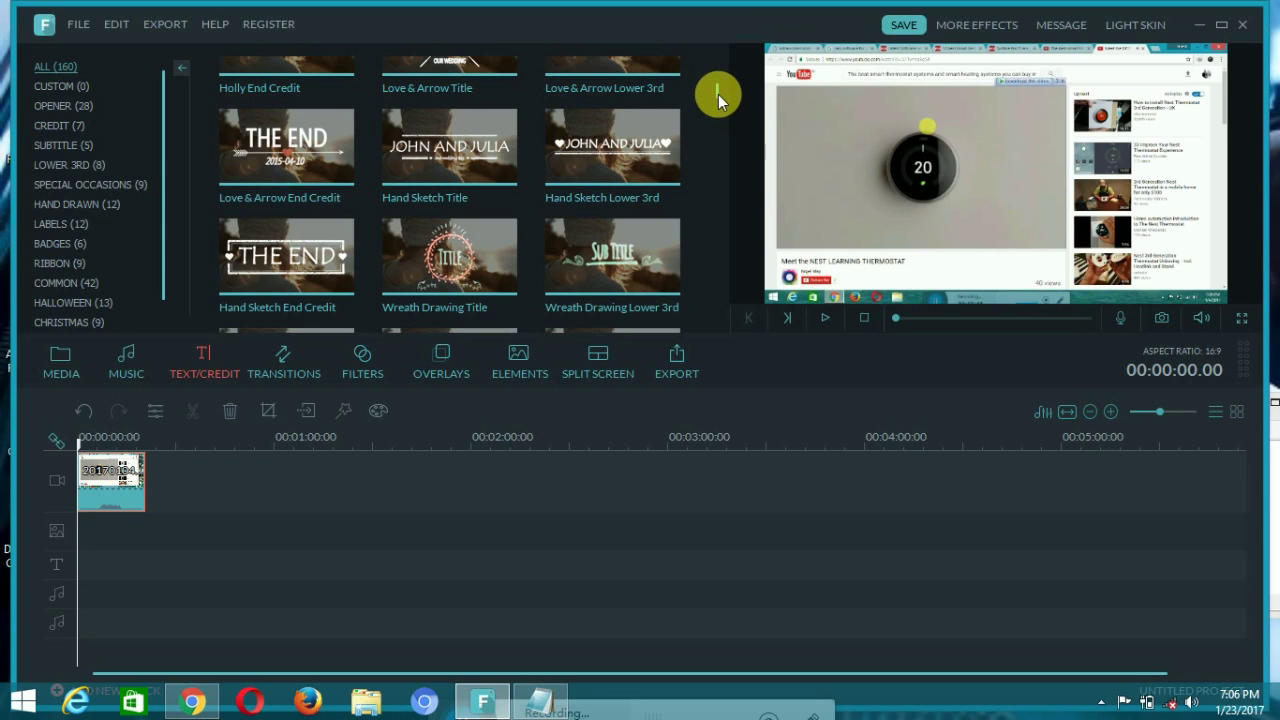
pyautogui.moveTo(718, 95); pyautogui.dragTo(724, 156)
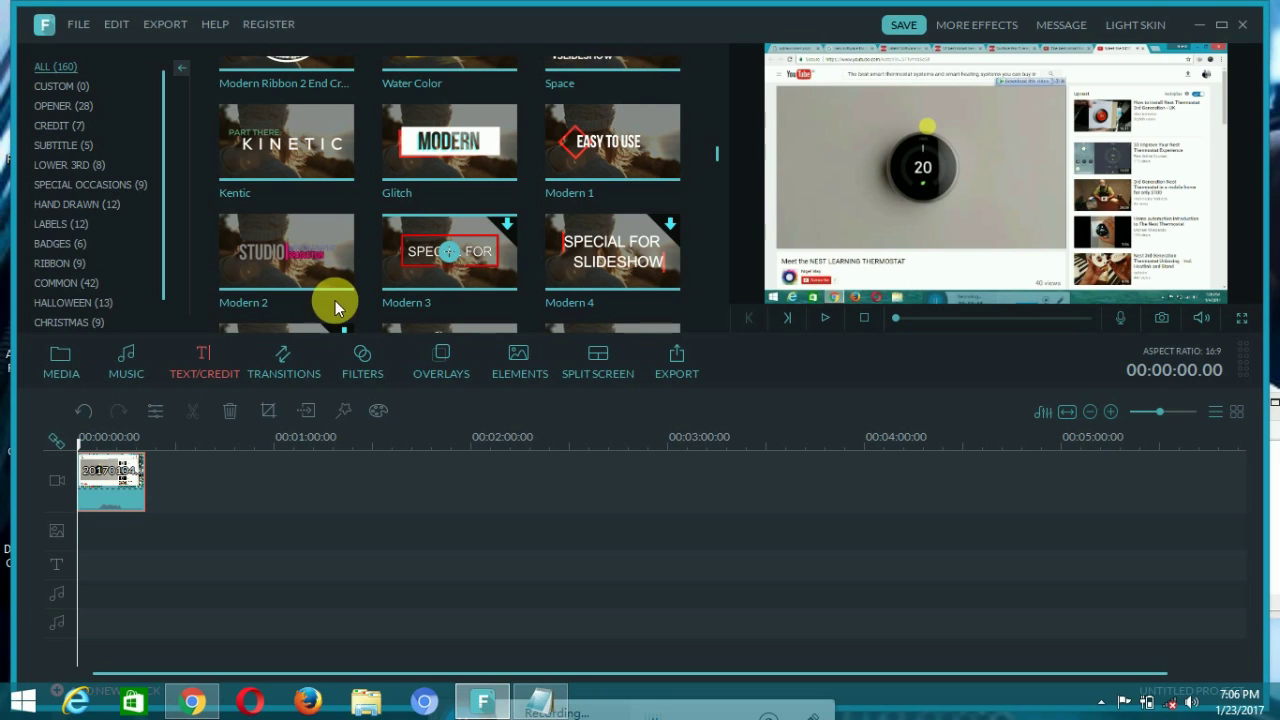
pyautogui.click(281, 367)
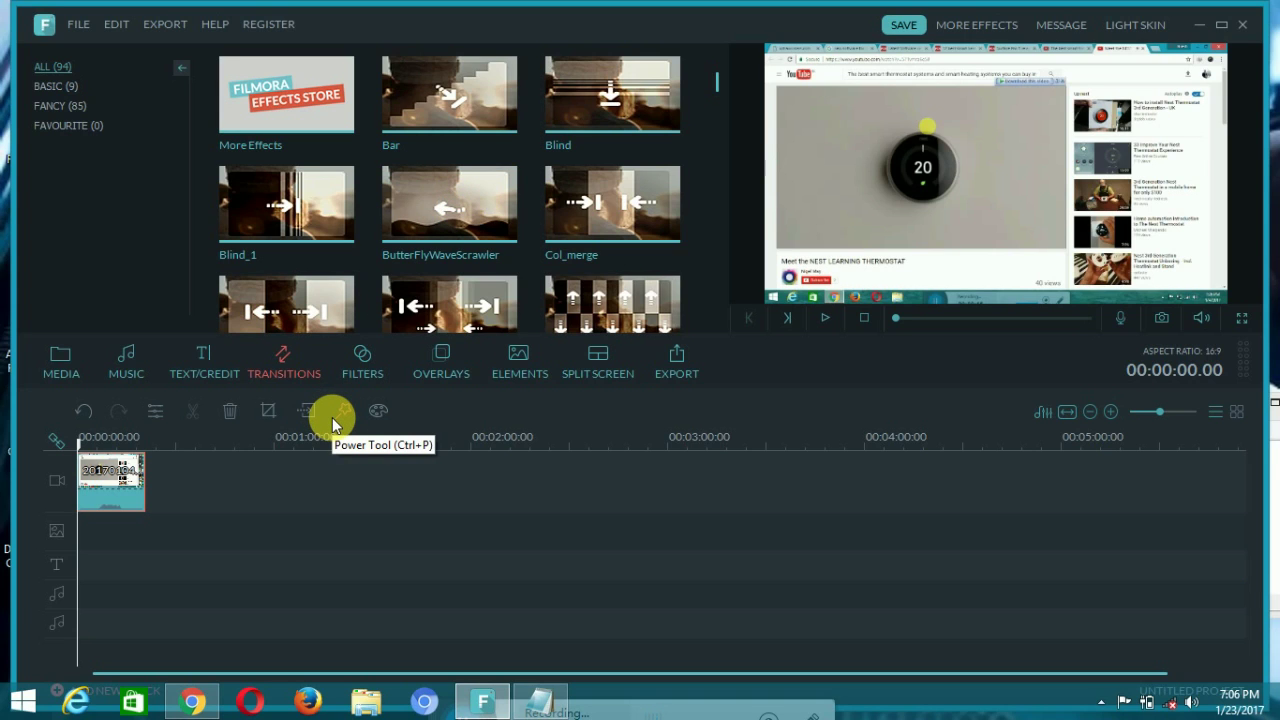
# Add the Colorful Light Leaks 4 filter at the start of the timeline and play back the first few seconds.
pyautogui.click(360, 375)
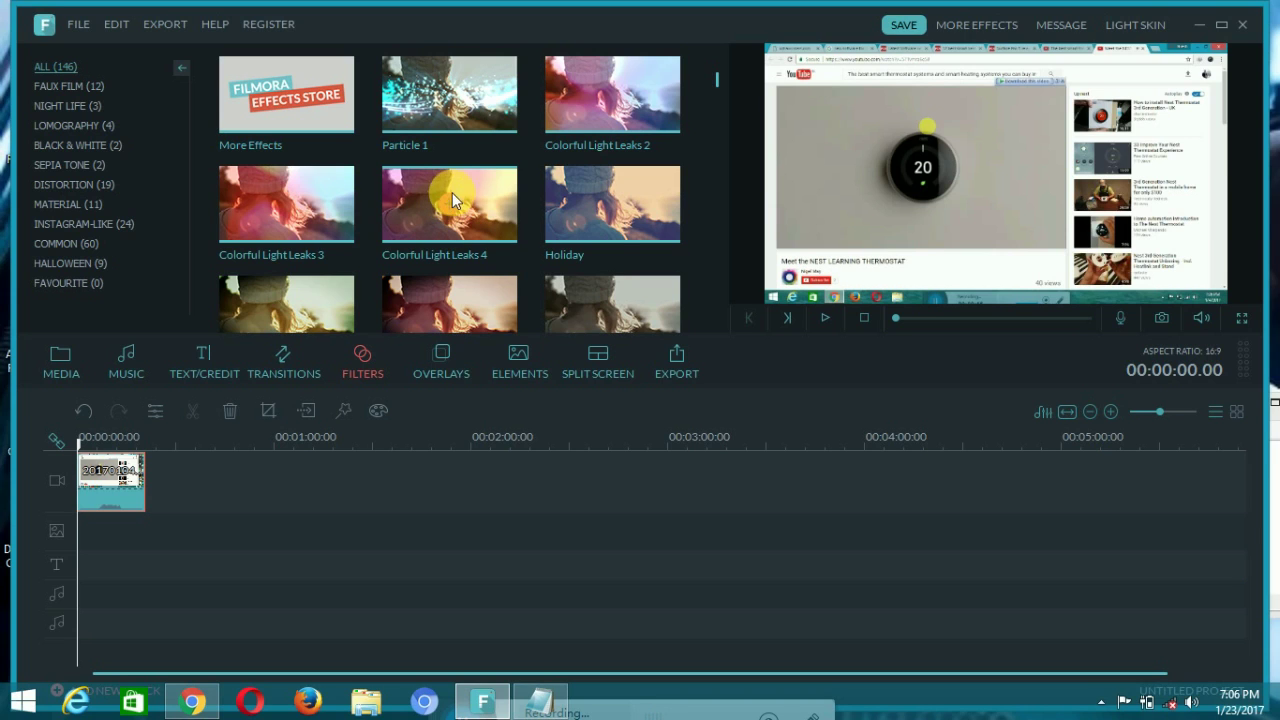
pyautogui.click(474, 188)
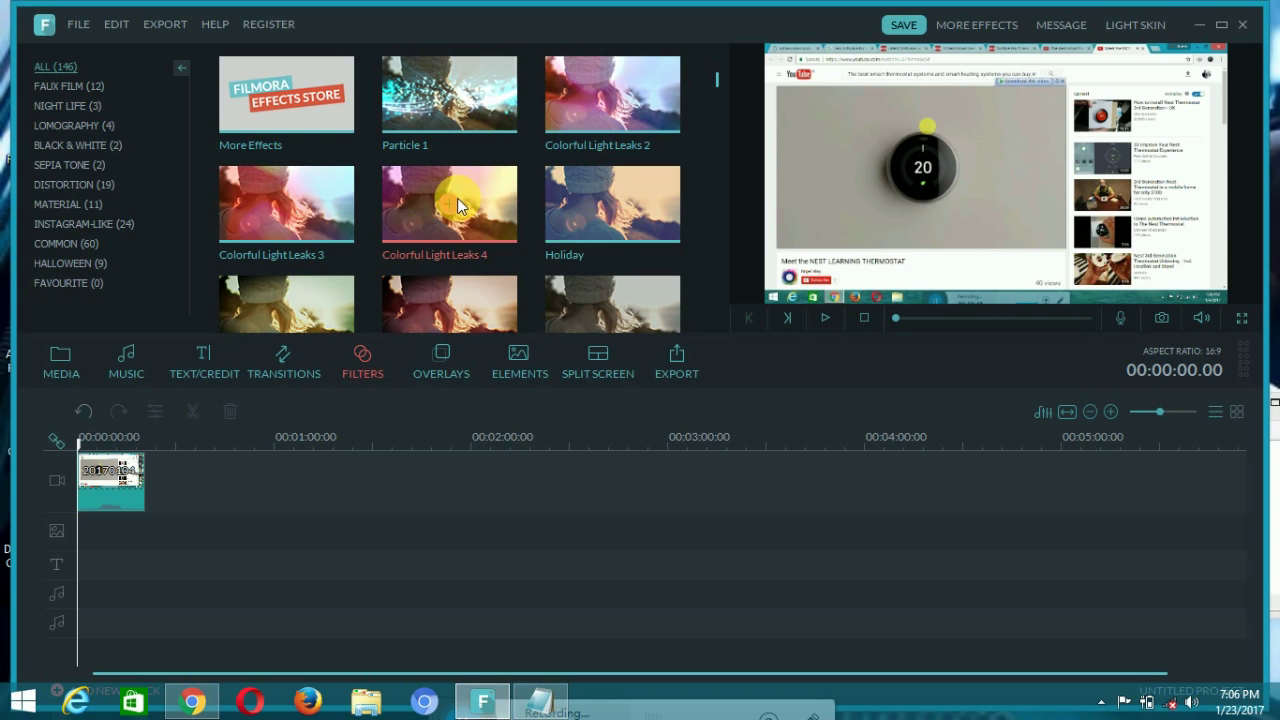
pyautogui.moveTo(459, 206); pyautogui.dragTo(243, 425)
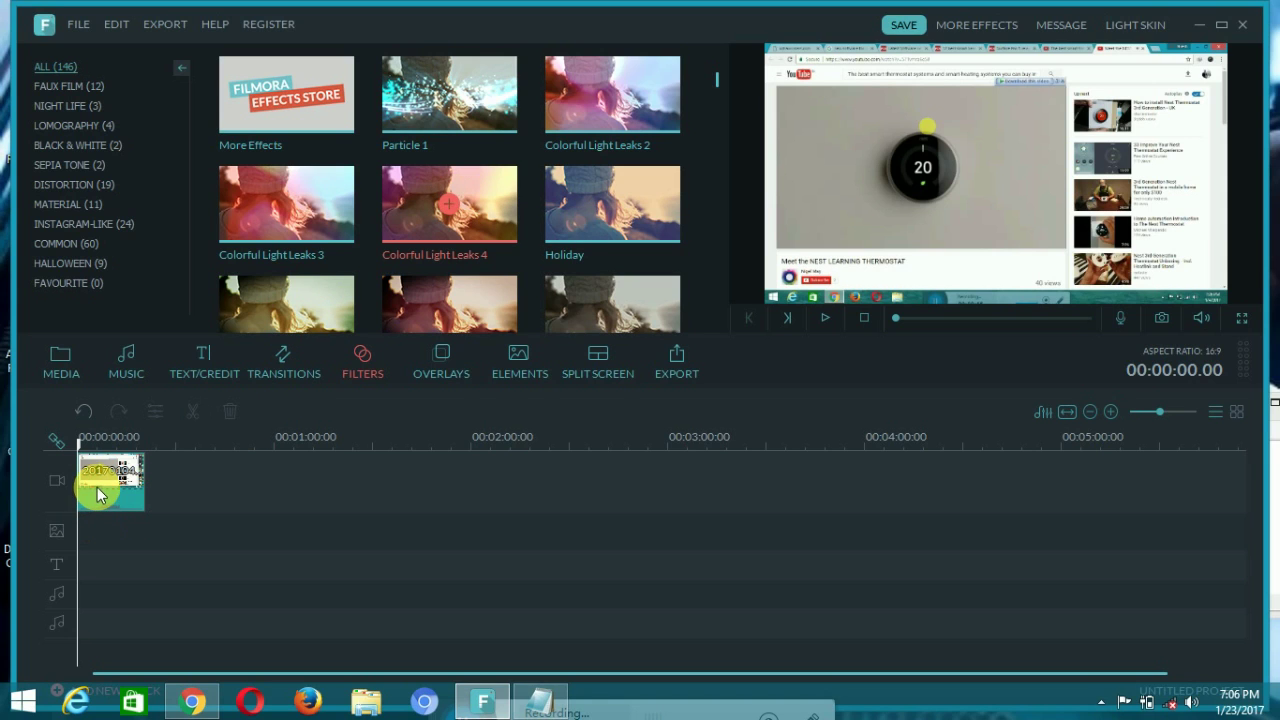
pyautogui.moveTo(97, 487); pyautogui.dragTo(97, 487)
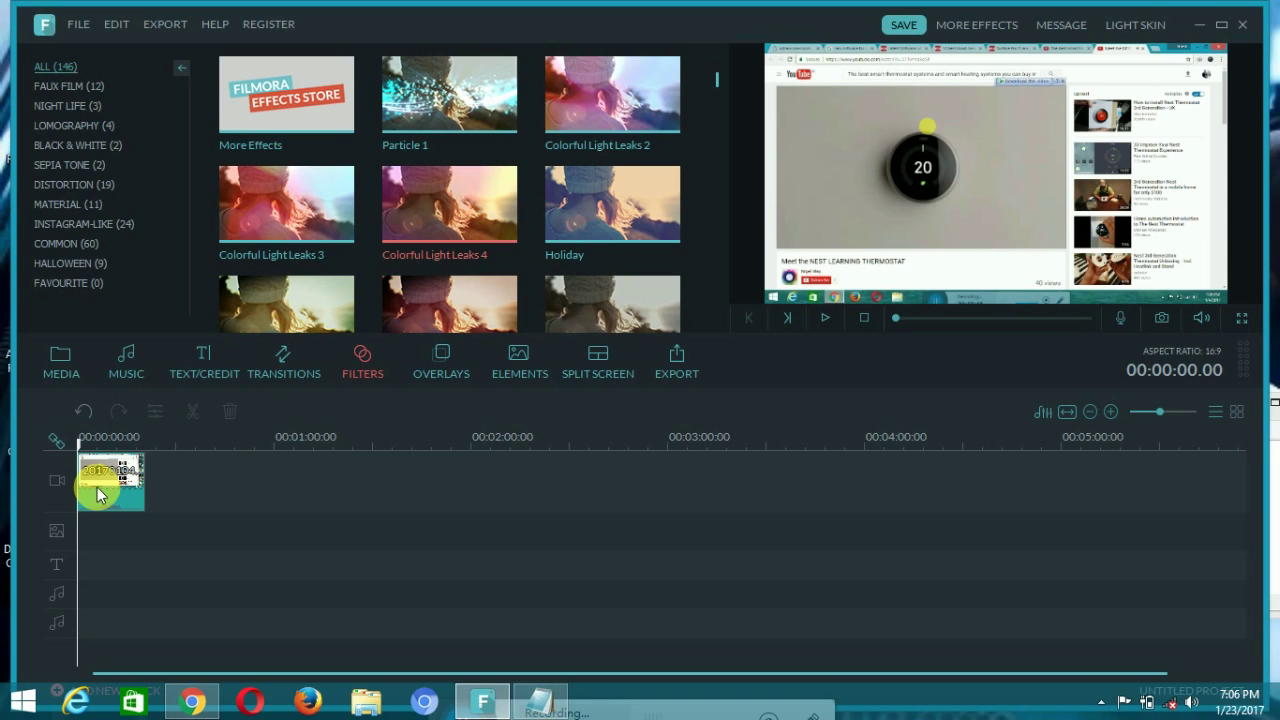
pyautogui.click(453, 215)
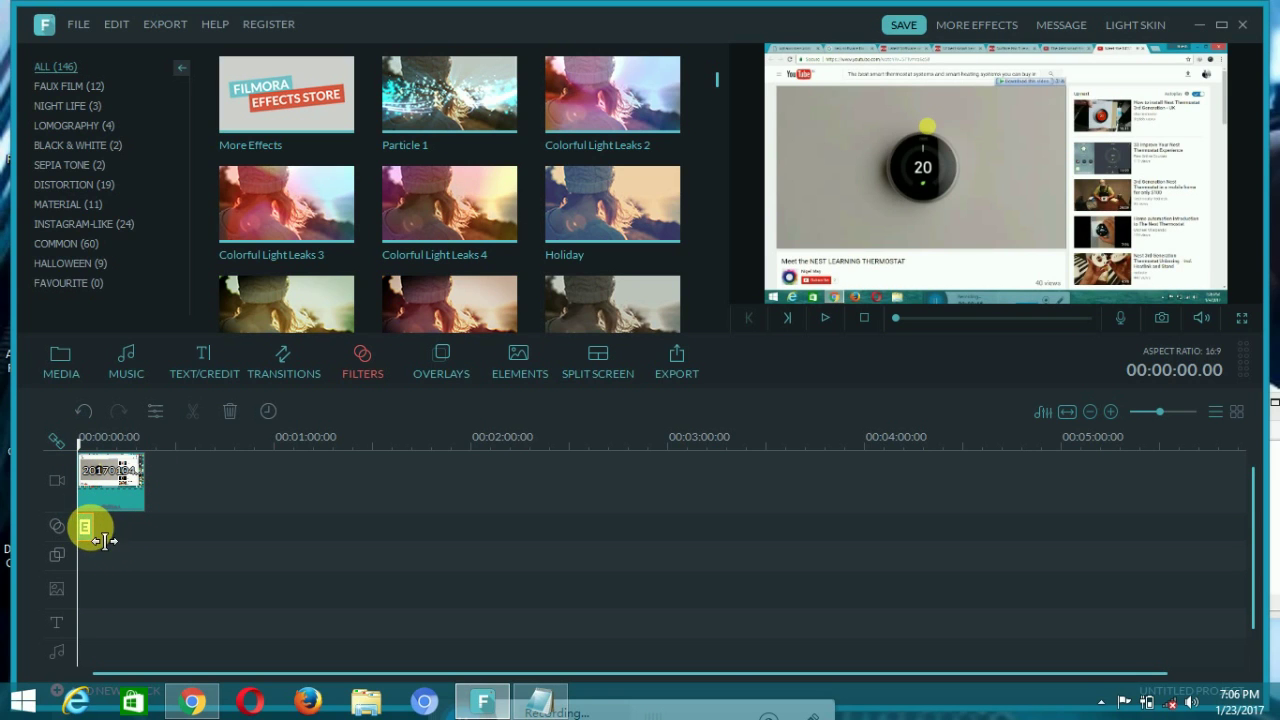
pyautogui.click(819, 319)
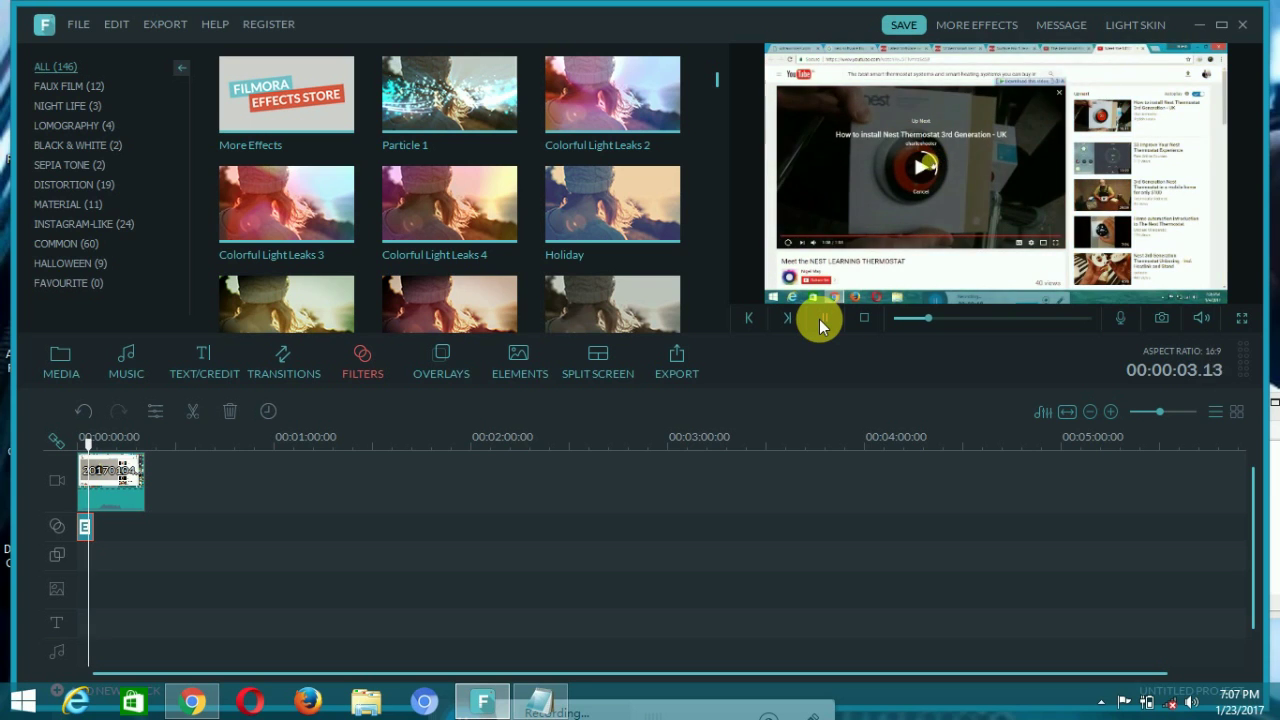
pyautogui.click(819, 319)
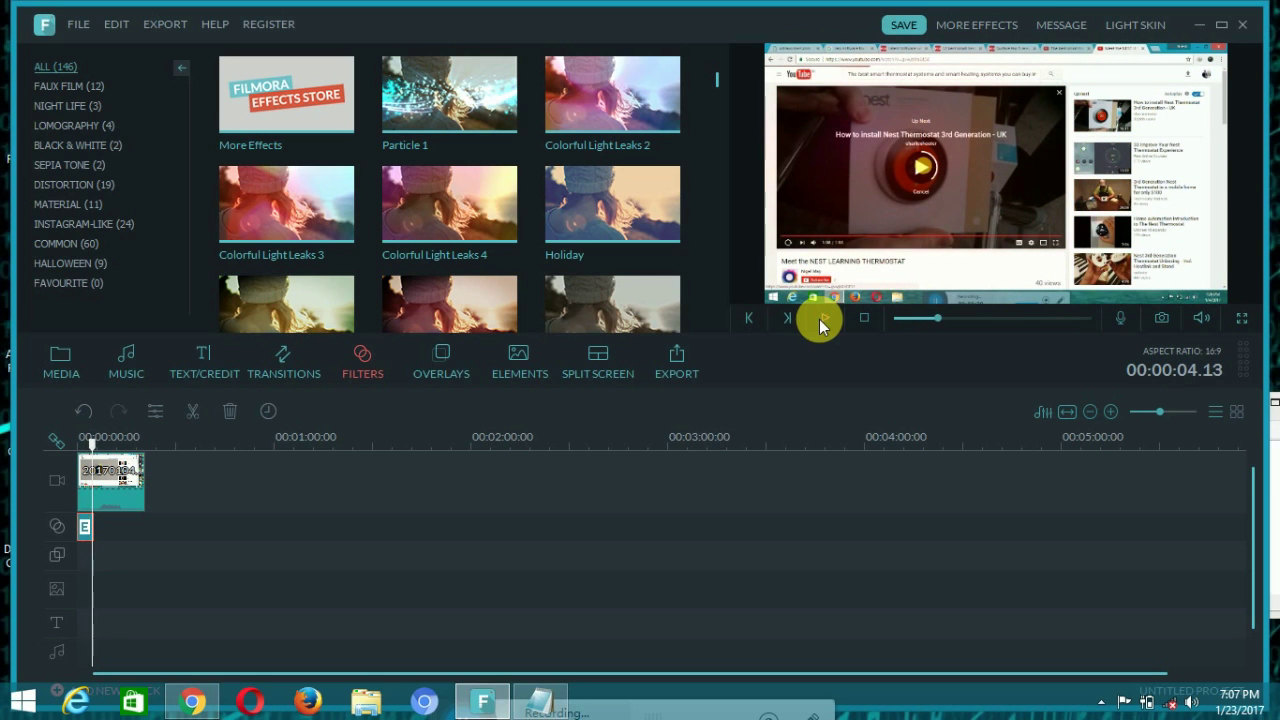
# Look through the available overlays and graphic elements.
pyautogui.click(441, 375)
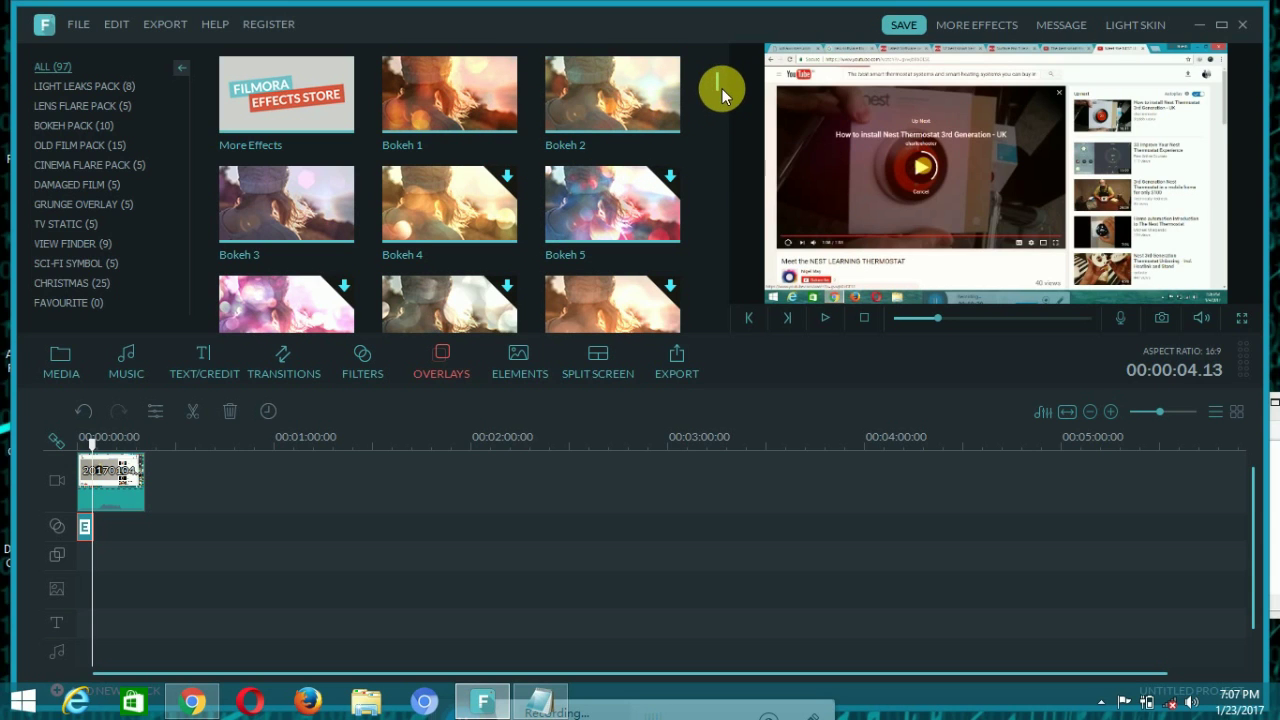
pyautogui.scroll(-3, 722, 90)
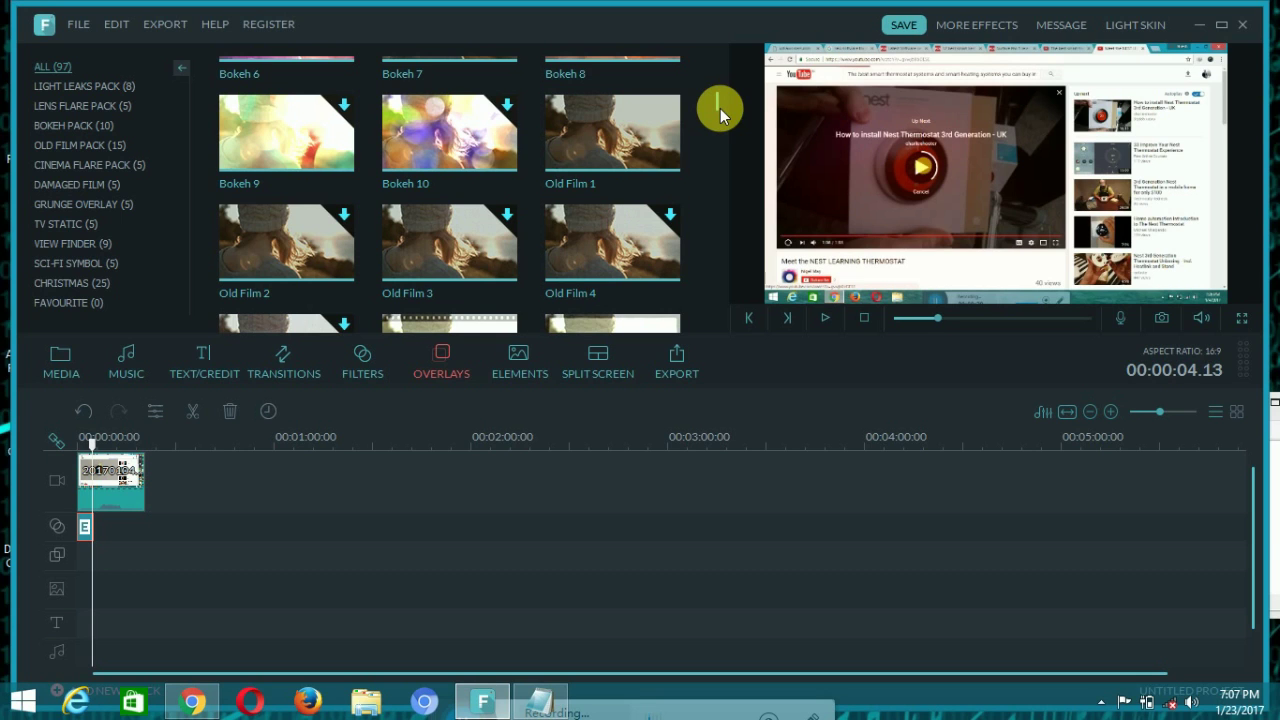
pyautogui.click(530, 372)
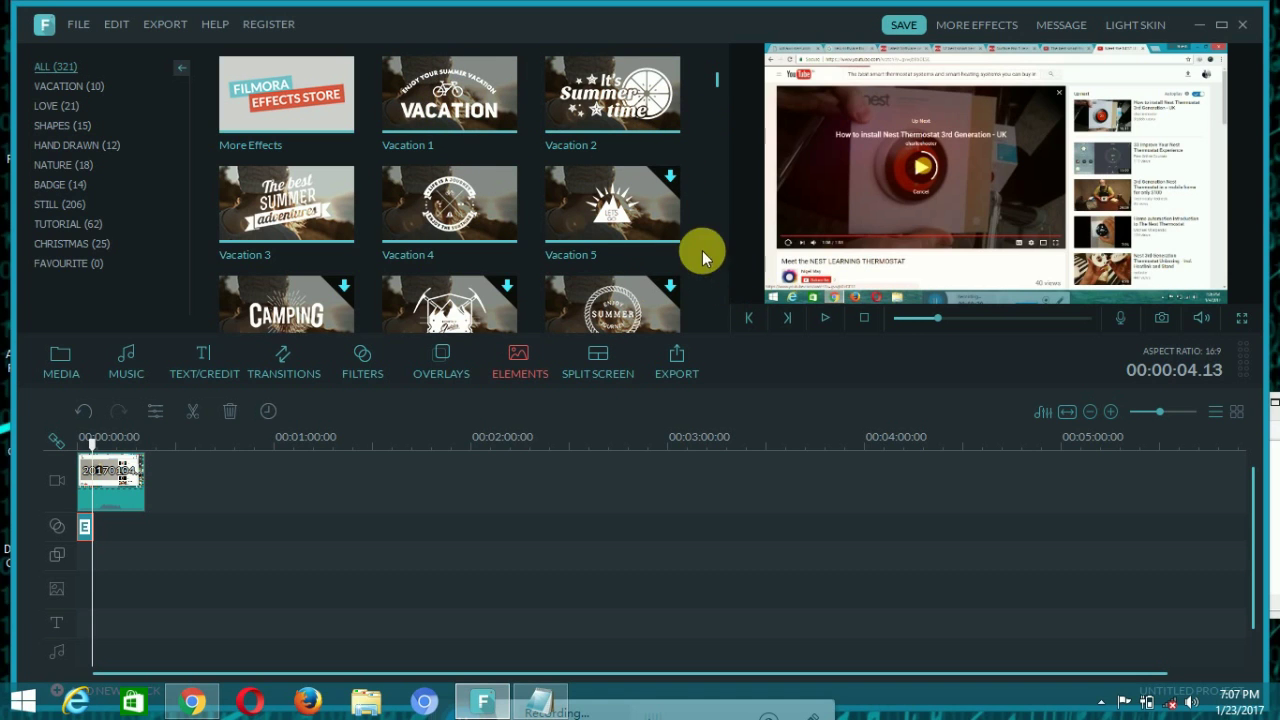
pyautogui.scroll(-5, 721, 132)
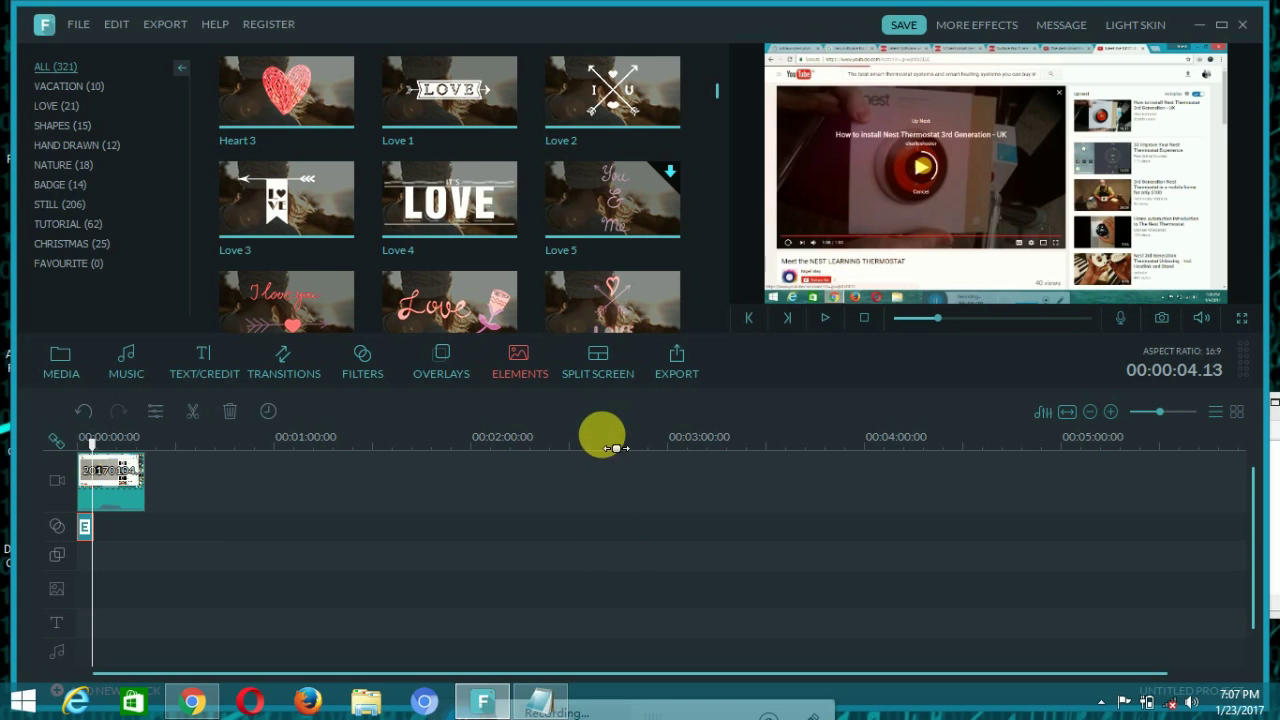
# Preview the two-screen split layout with the slanted divider, insert it at the start of the video track, and play it.
pyautogui.click(600, 382)
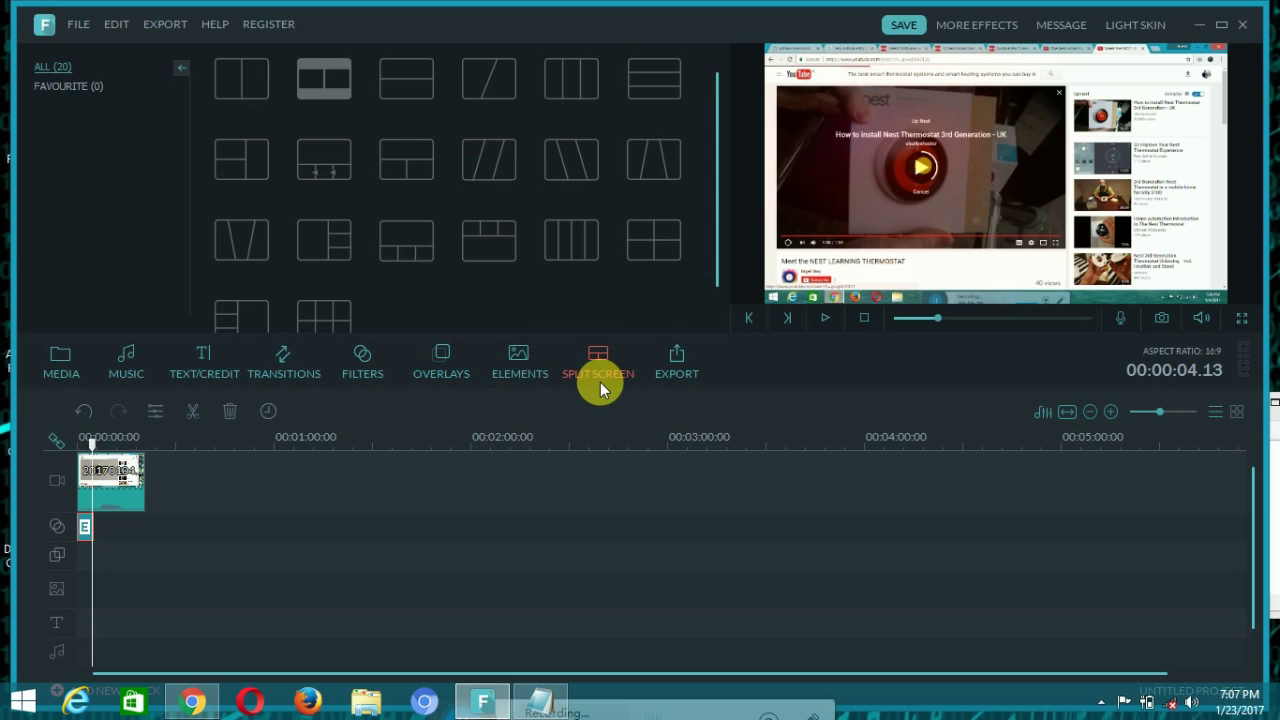
pyautogui.moveTo(313, 85)
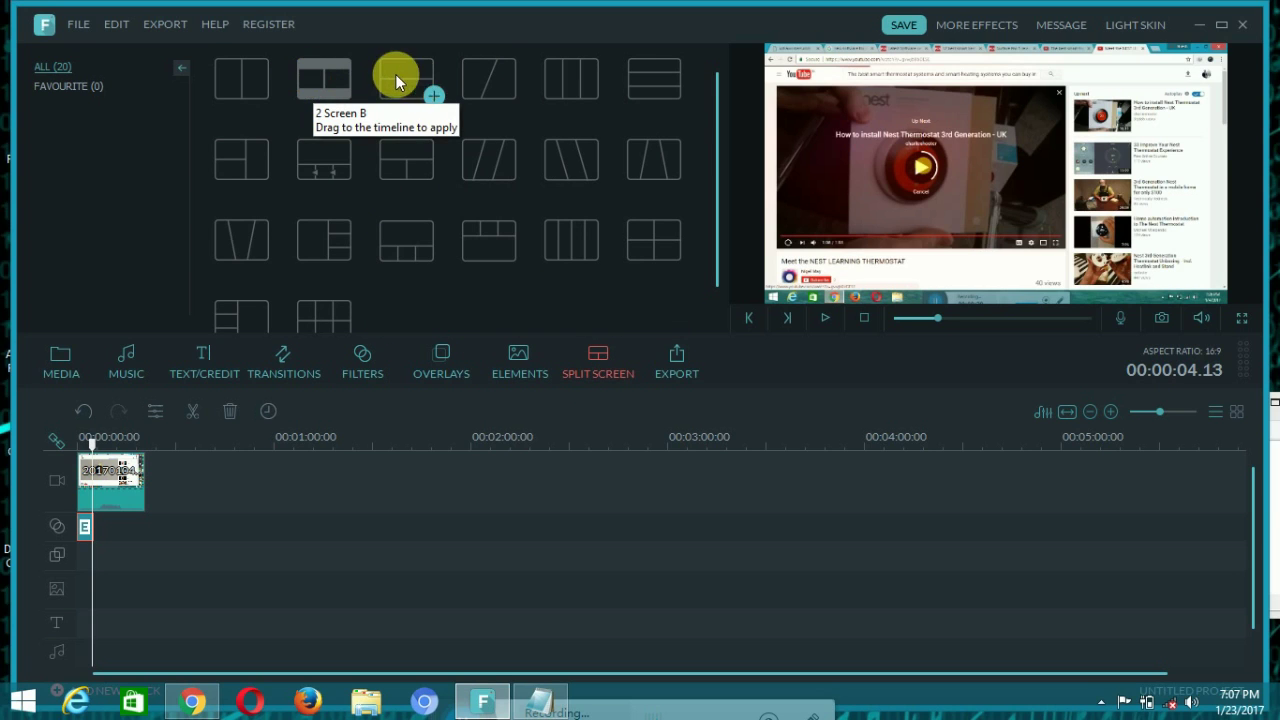
pyautogui.click(475, 89)
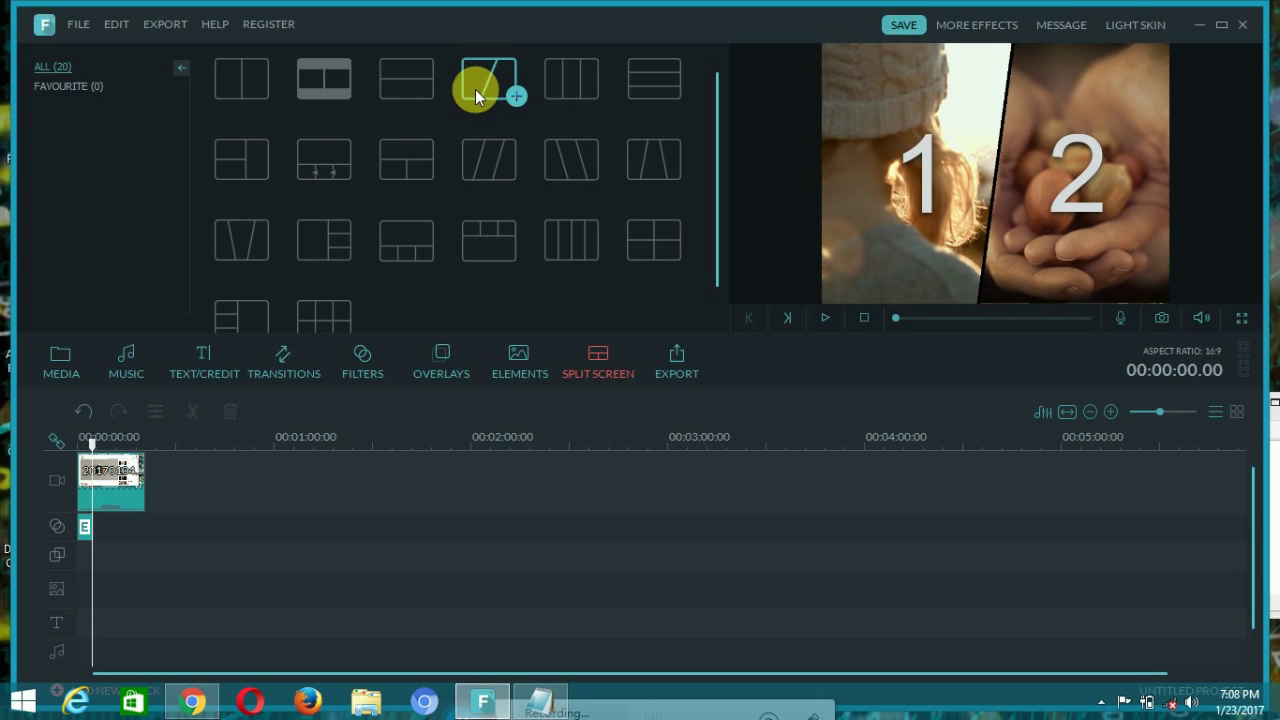
pyautogui.click(821, 316)
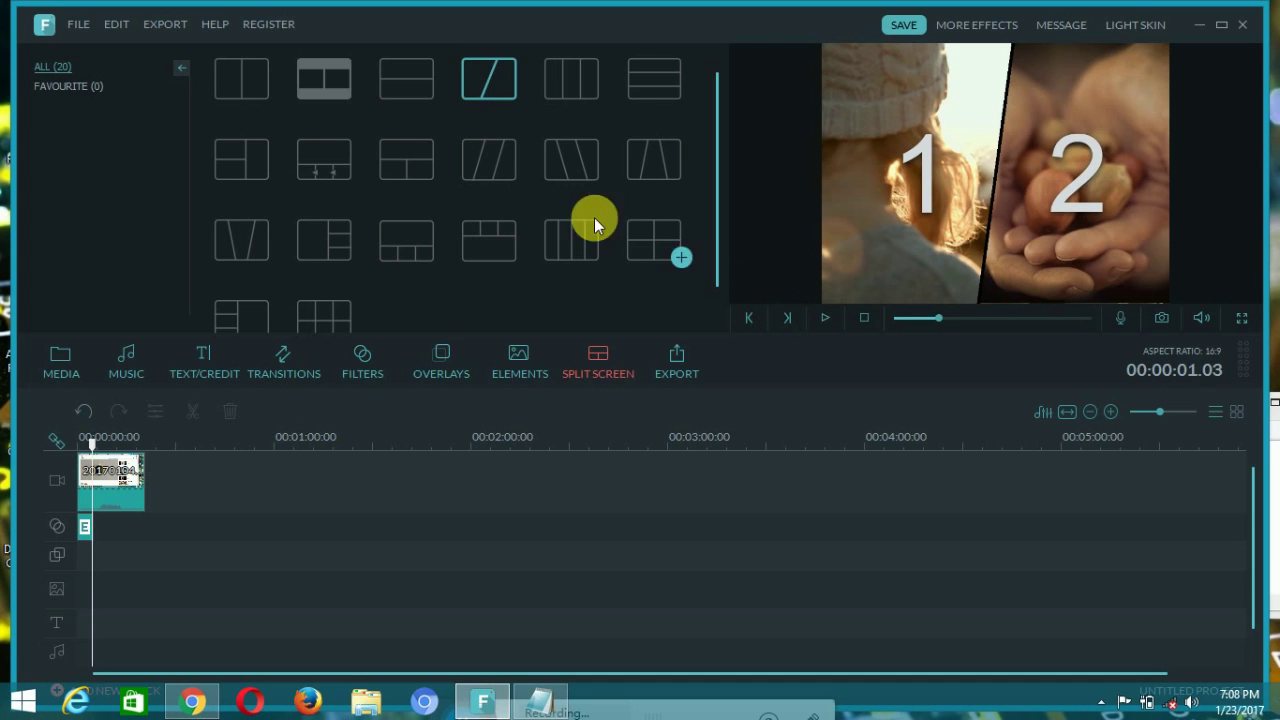
pyautogui.click(516, 99)
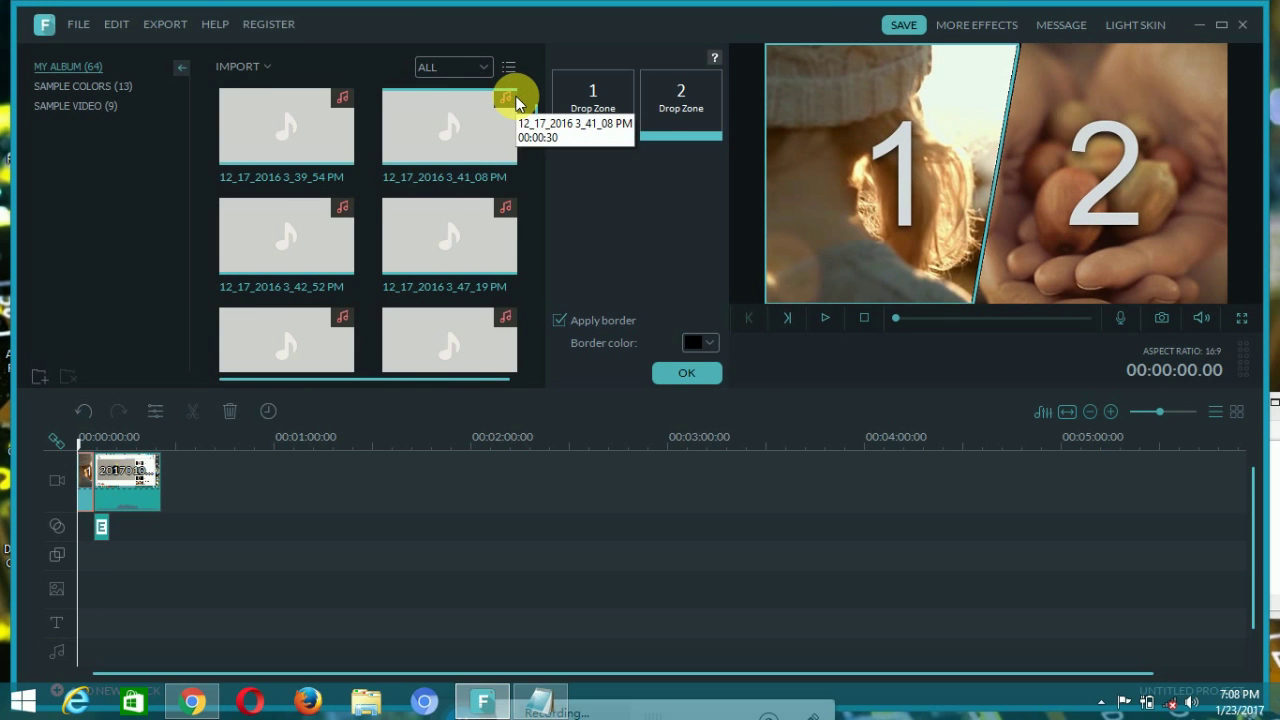
pyautogui.click(828, 317)
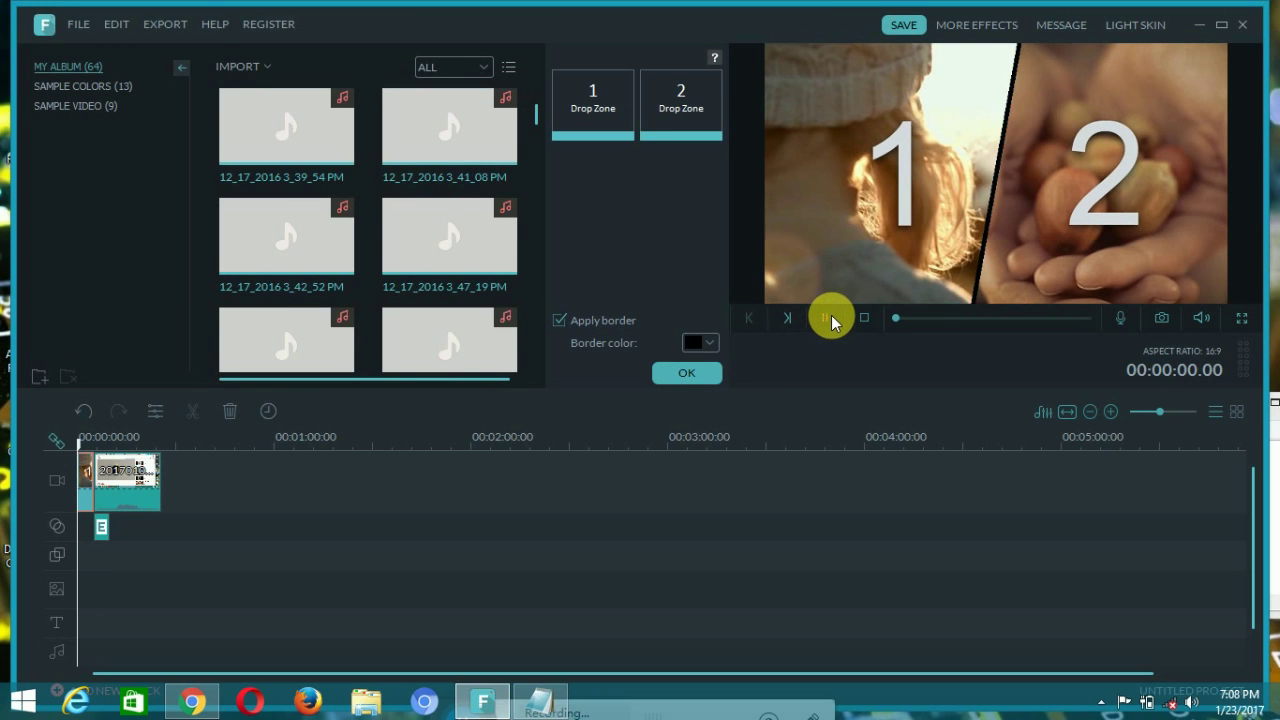
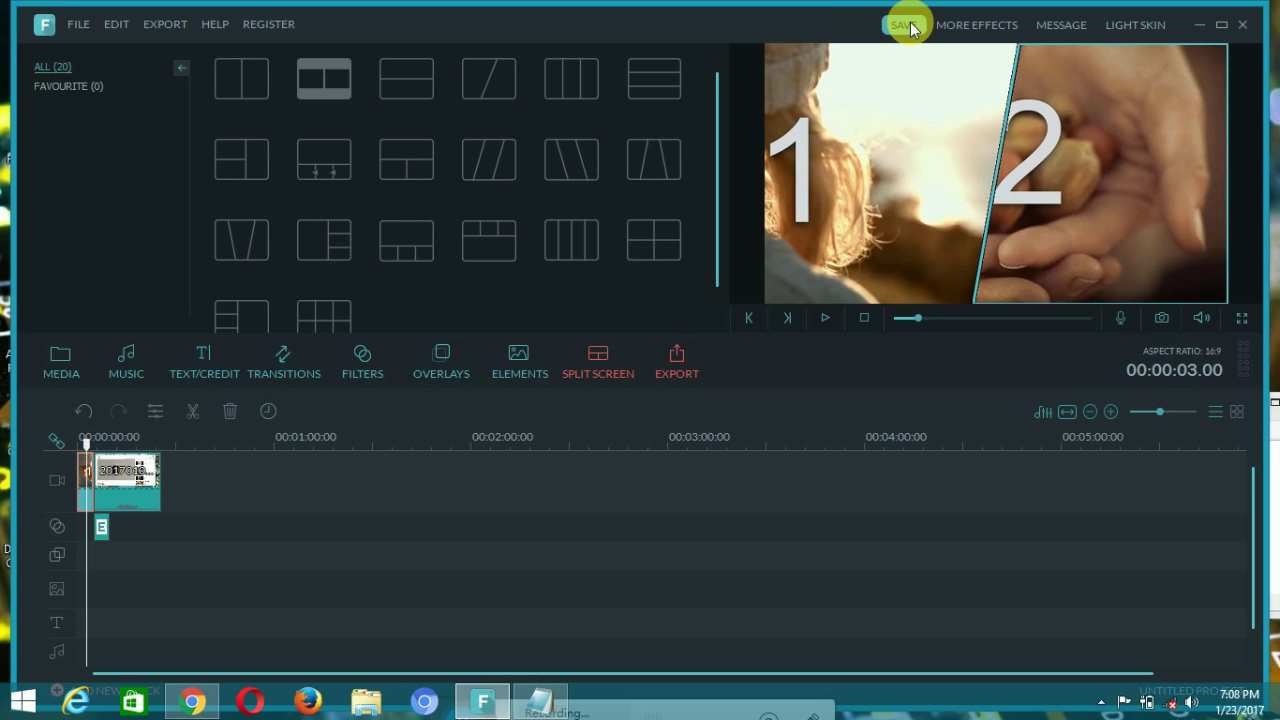
# Set the user's home folder as the save location for the MP4 output and start exporting the video.
pyautogui.click(910, 30)
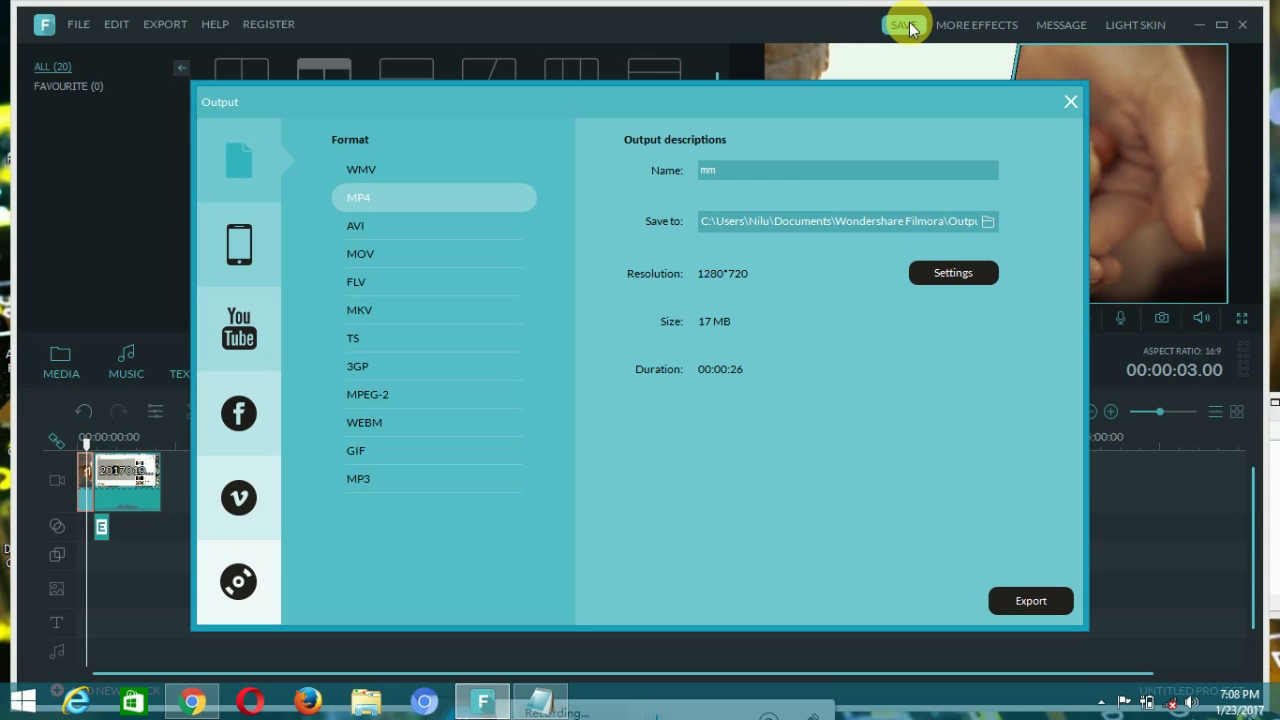
pyautogui.click(789, 180)
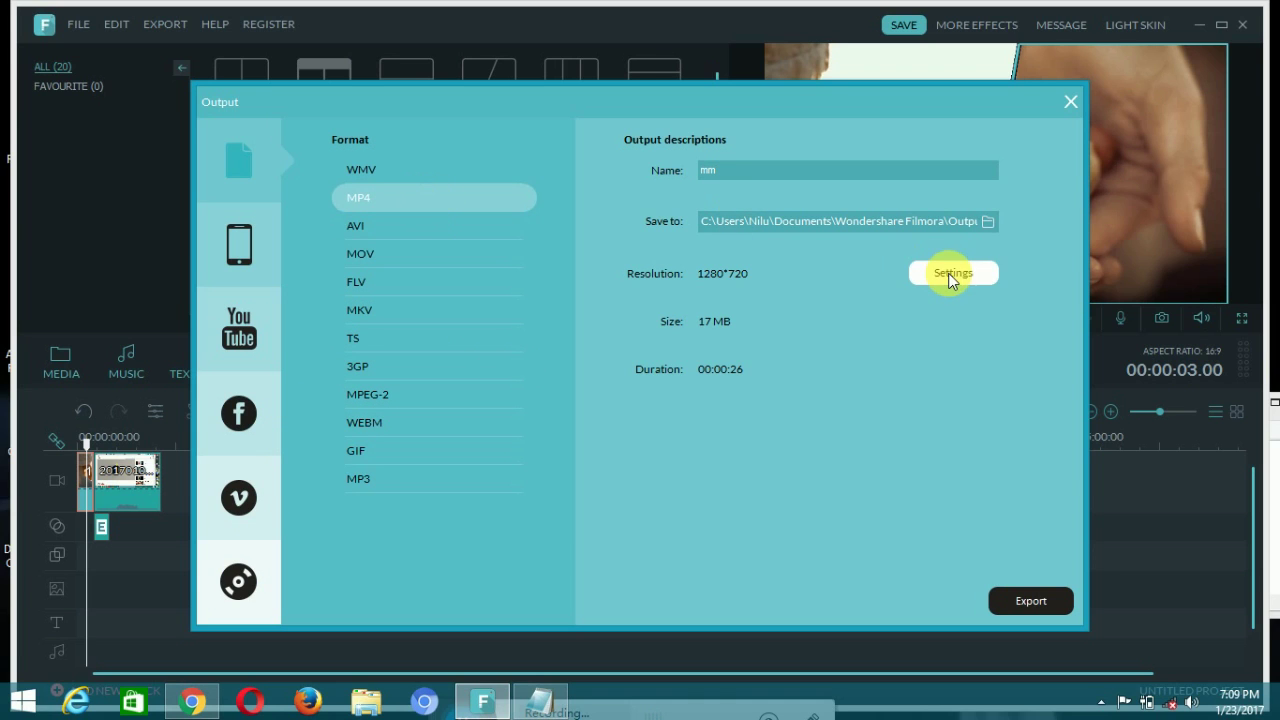
pyautogui.click(720, 175)
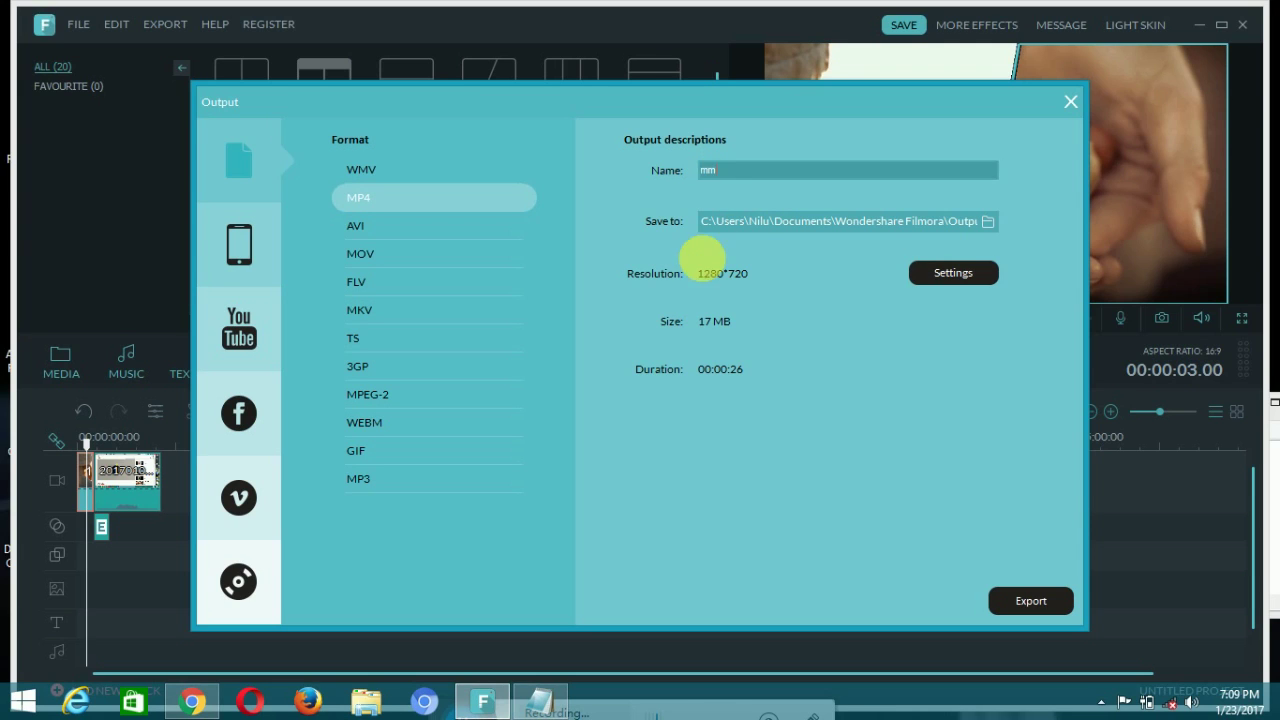
pyautogui.click(988, 224)
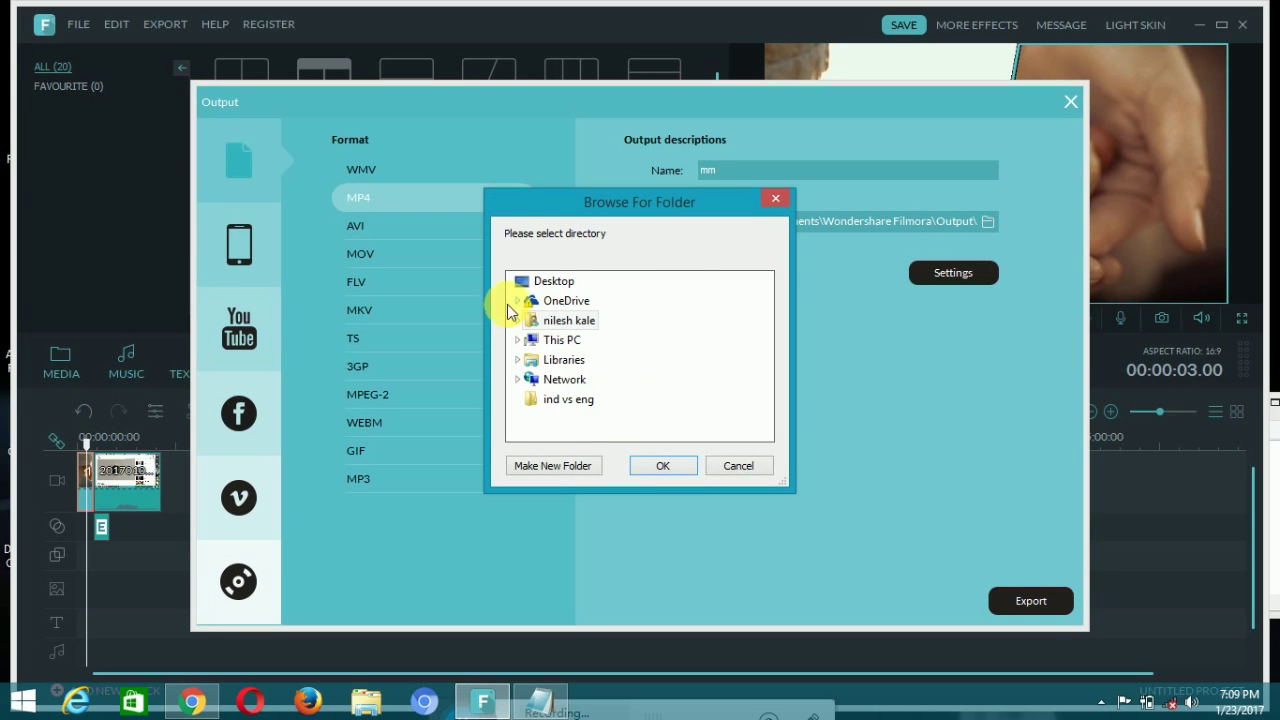
pyautogui.click(684, 470)
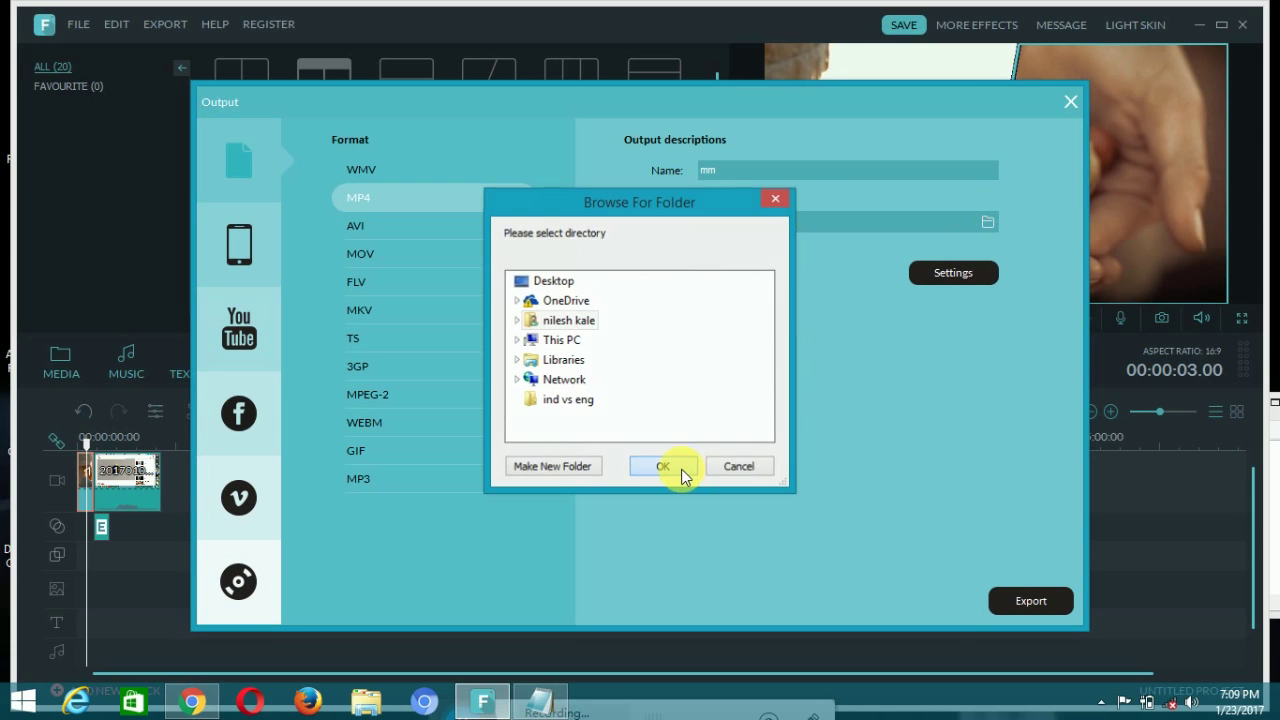
pyautogui.click(1026, 600)
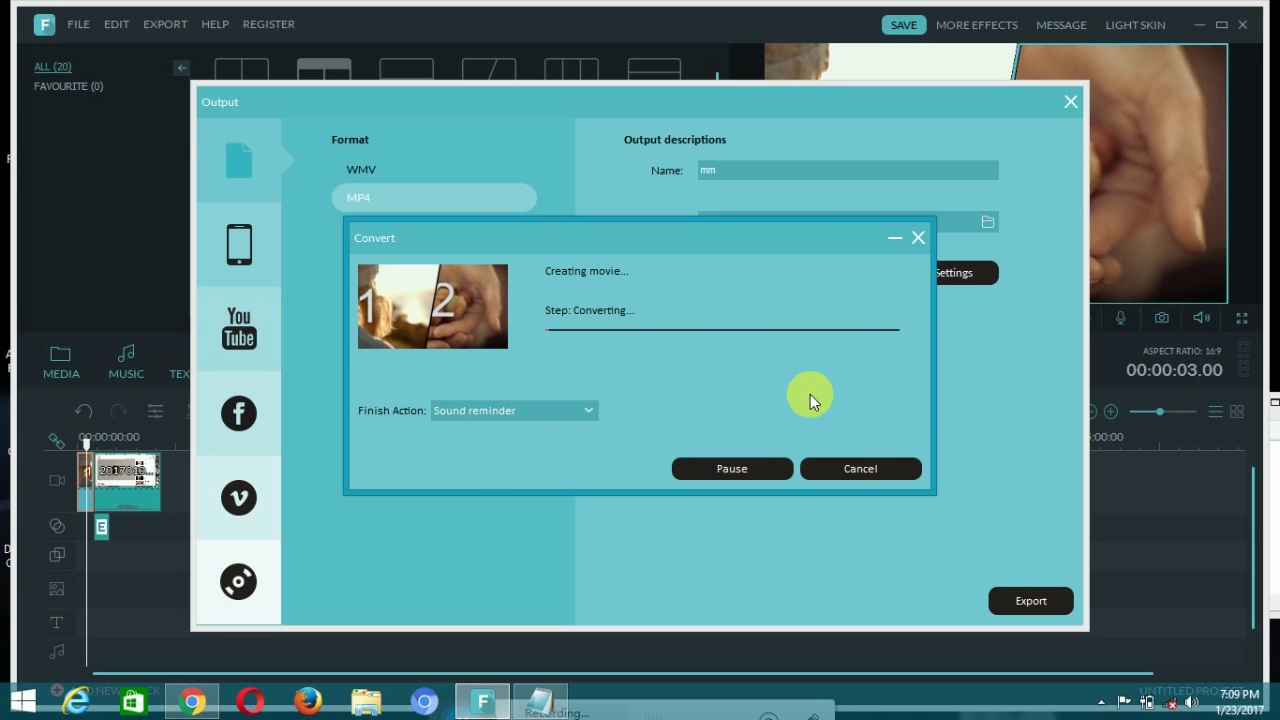
# Cancel the running conversion and close the output settings.
pyautogui.click(866, 462)
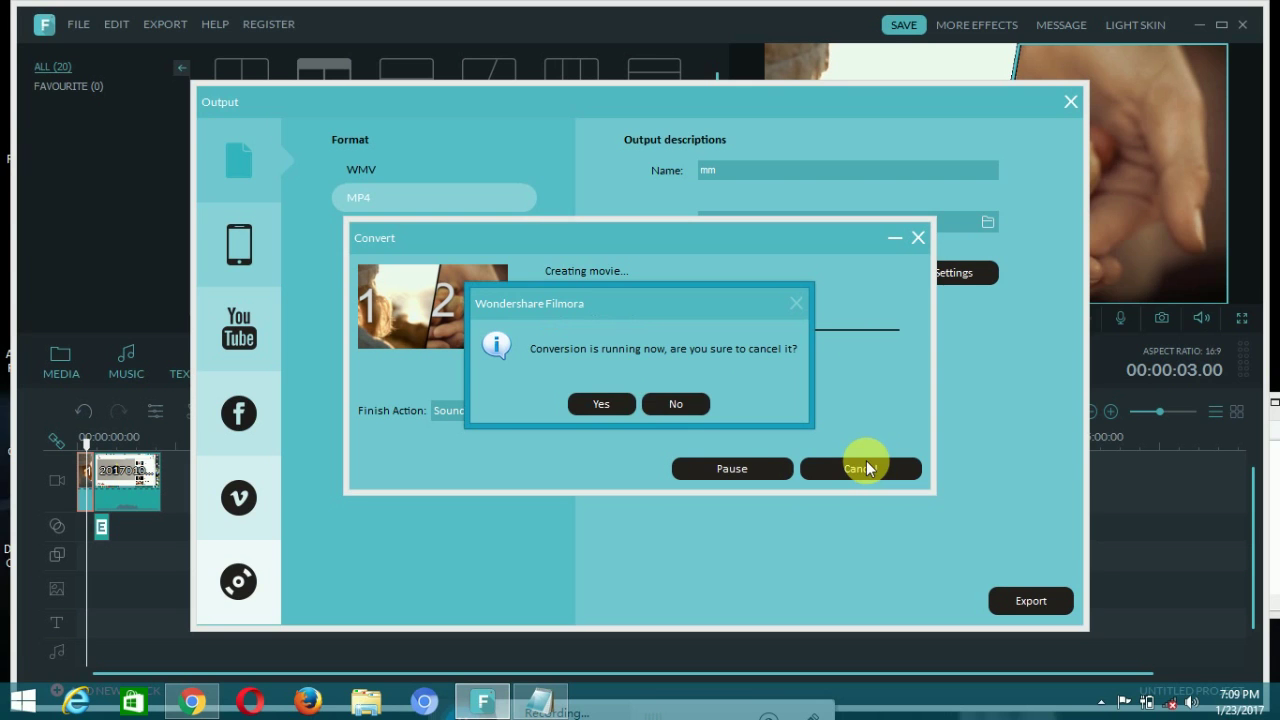
pyautogui.click(608, 404)
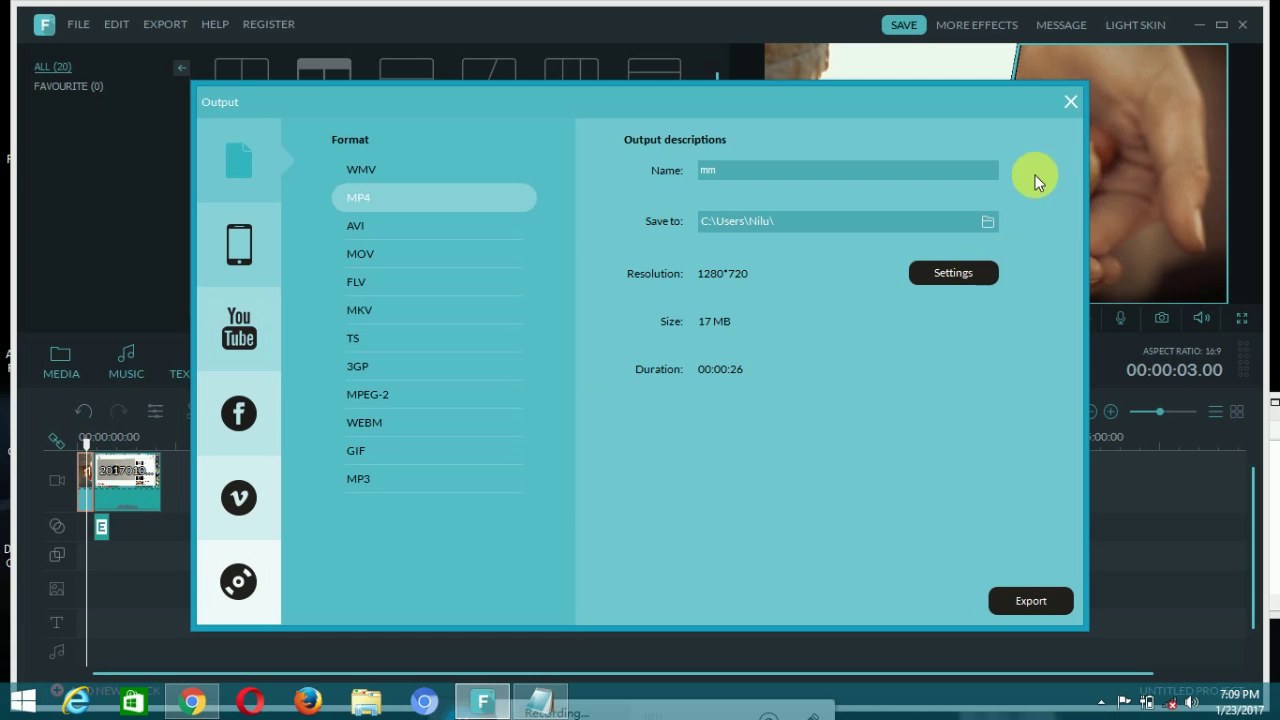
pyautogui.click(1071, 104)
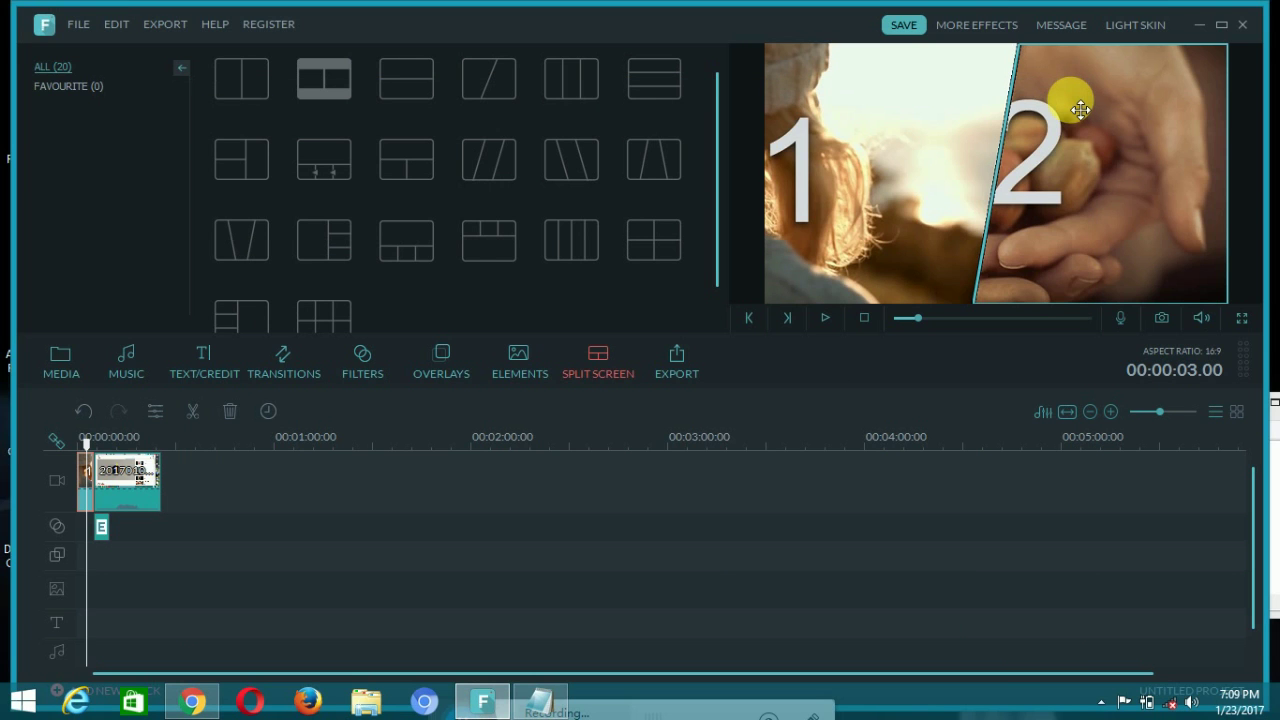
pyautogui.press('Delete')
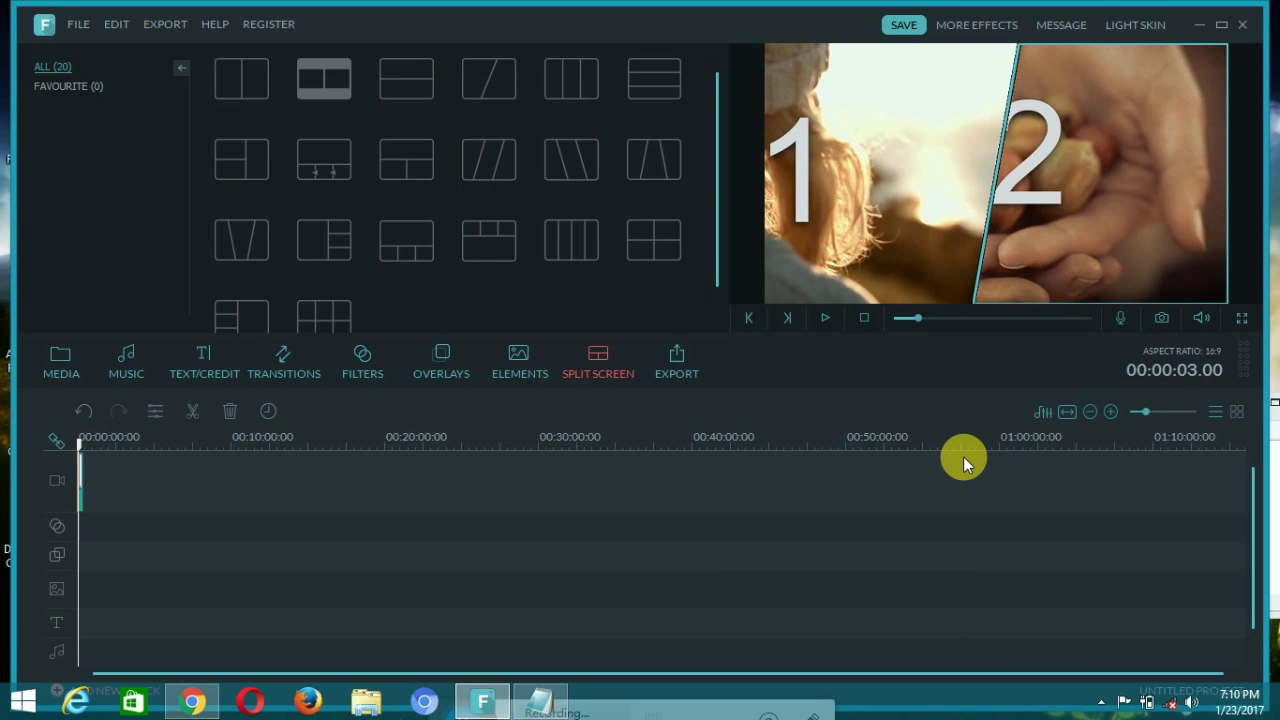